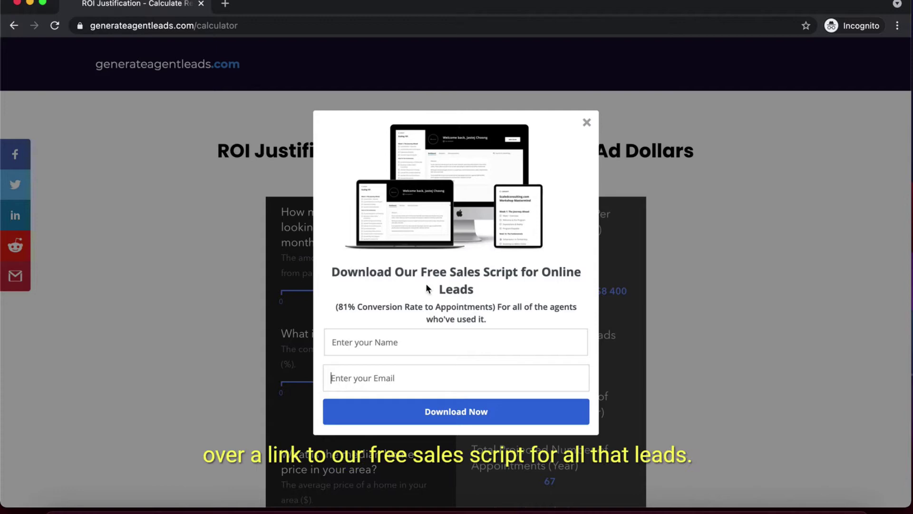
# Step: Close the 'Download Our Free Sales Script' popup to reveal the full ROI calculator
pyautogui.moveTo(434, 271); pyautogui.dragTo(505, 272)
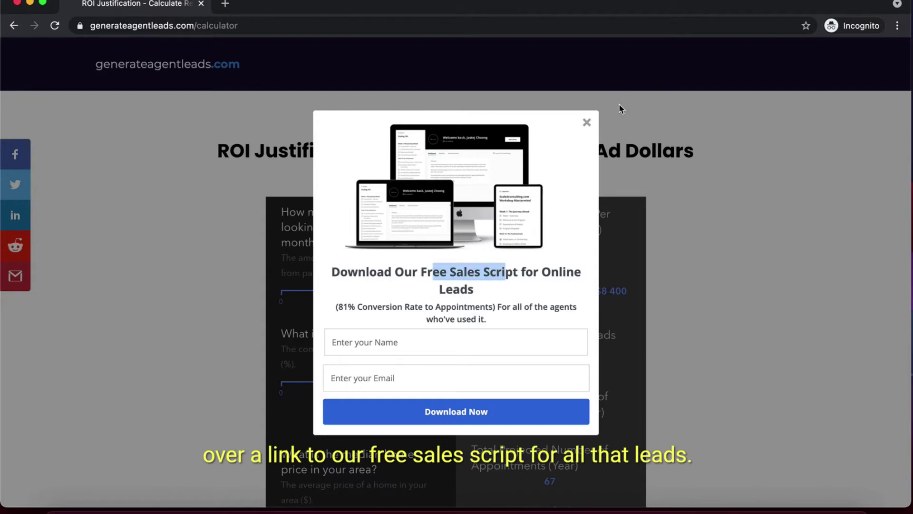
pyautogui.click(587, 123)
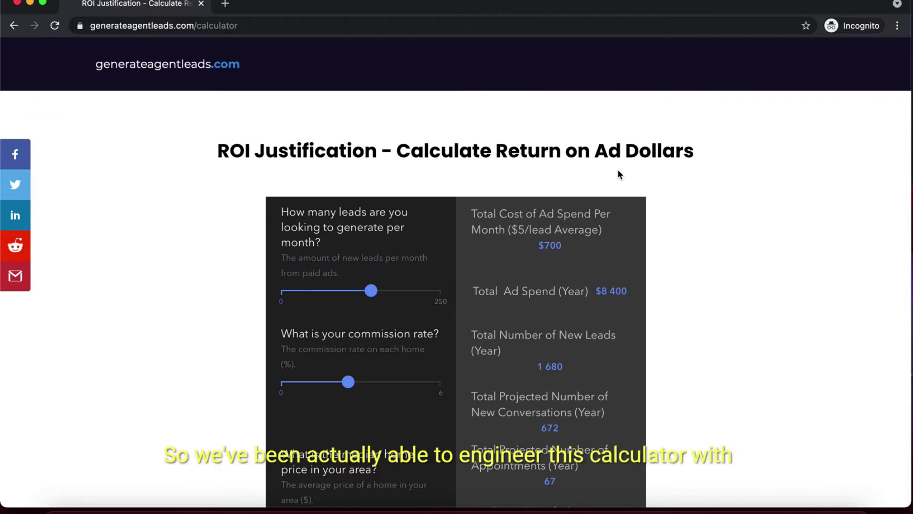
pyautogui.scroll(-1, 618, 174)
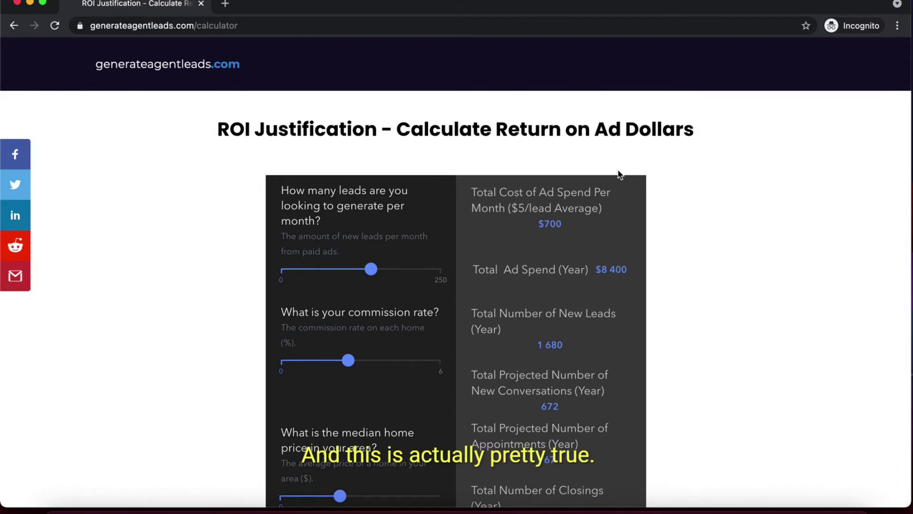
pyautogui.scroll(-1, 620, 174)
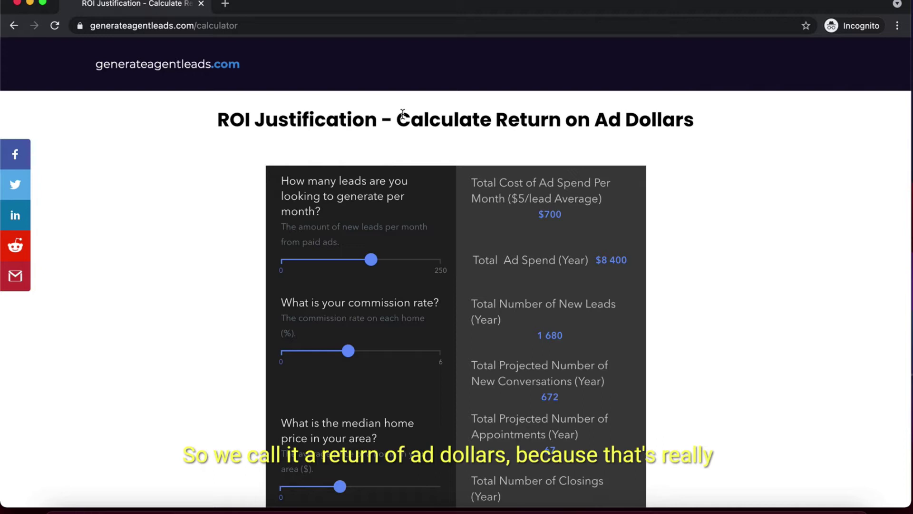
pyautogui.moveTo(397, 117); pyautogui.dragTo(700, 113)
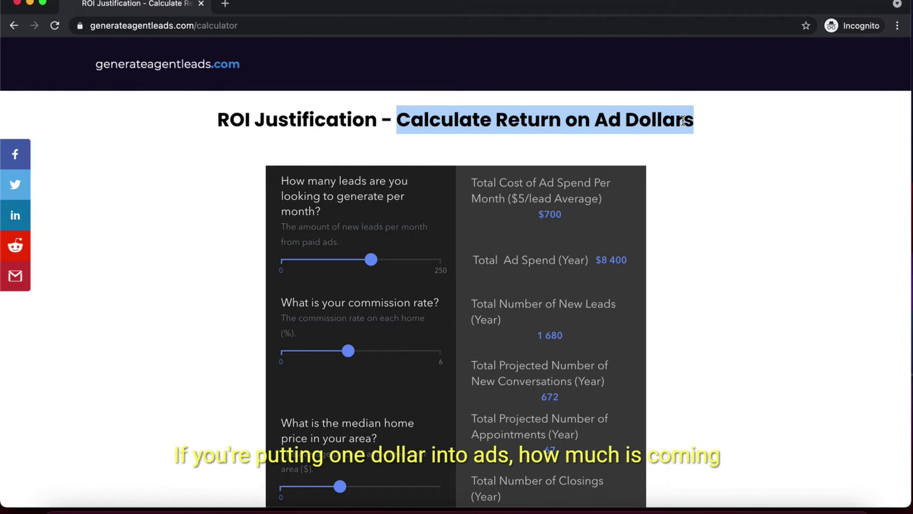
pyautogui.scroll(-2, 623, 131)
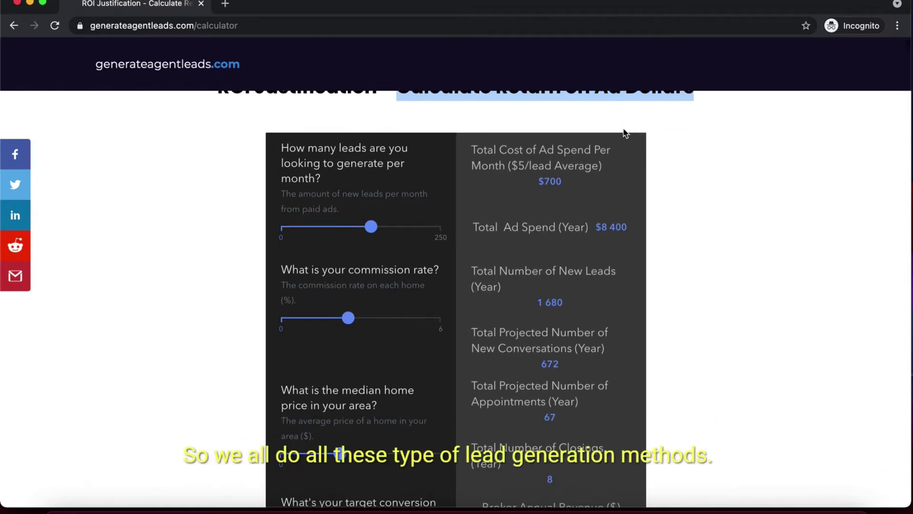
pyautogui.scroll(2, 622, 135)
pyautogui.click(619, 129)
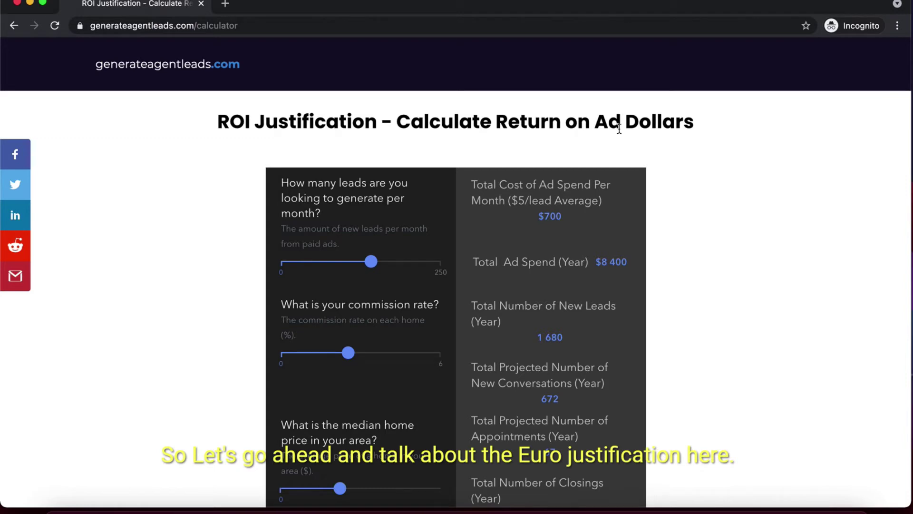
pyautogui.scroll(-1, 619, 129)
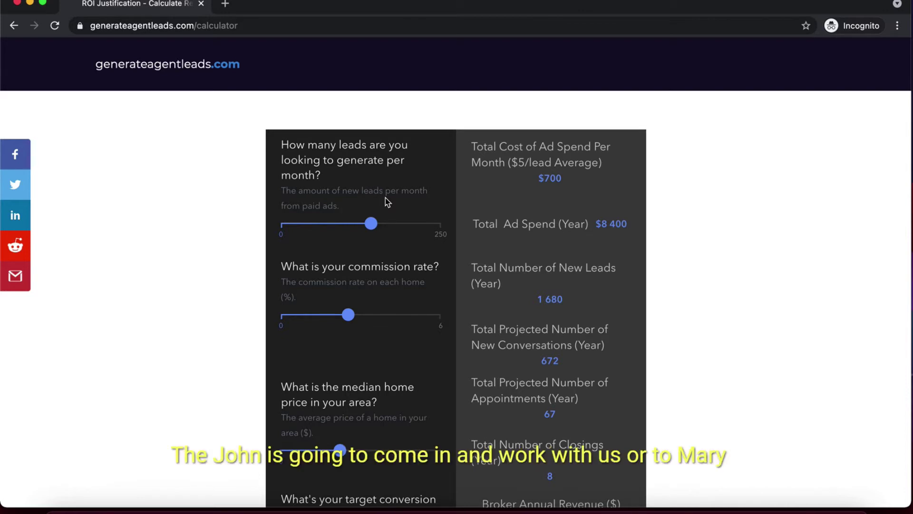
pyautogui.moveTo(372, 228)
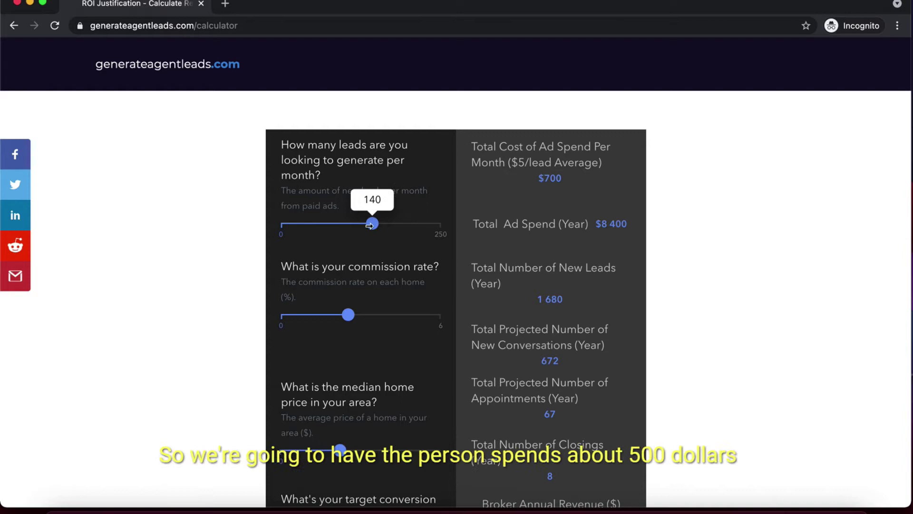
# Step: Lower the monthly leads slider from 140 to 100
pyautogui.moveTo(373, 226); pyautogui.dragTo(355, 224)
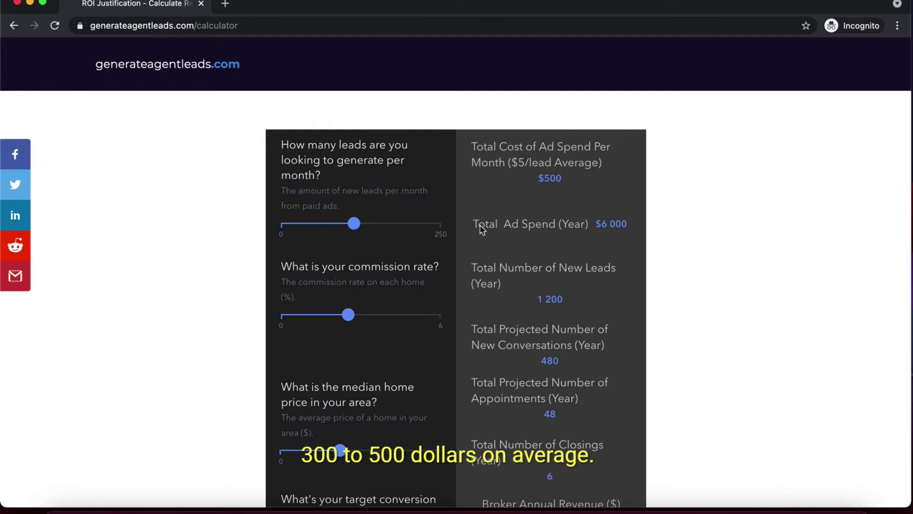
pyautogui.moveTo(354, 222)
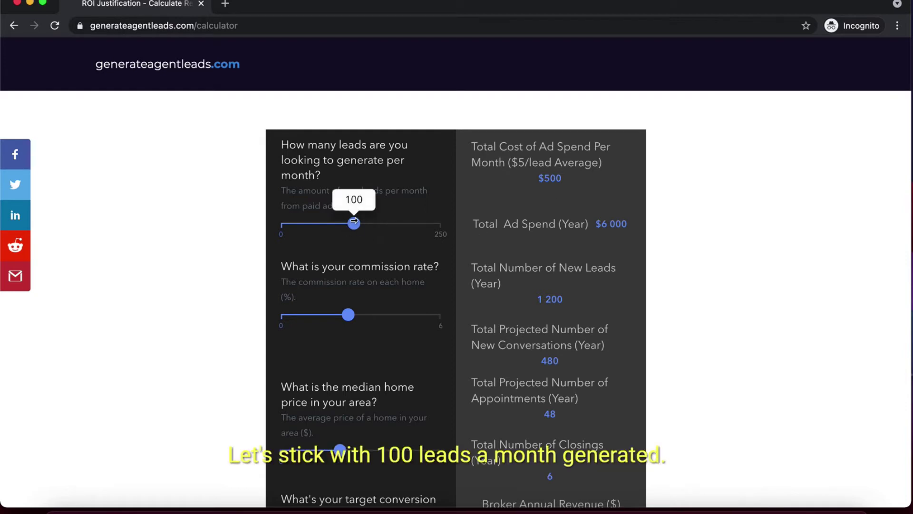
pyautogui.scroll(-2, 354, 223)
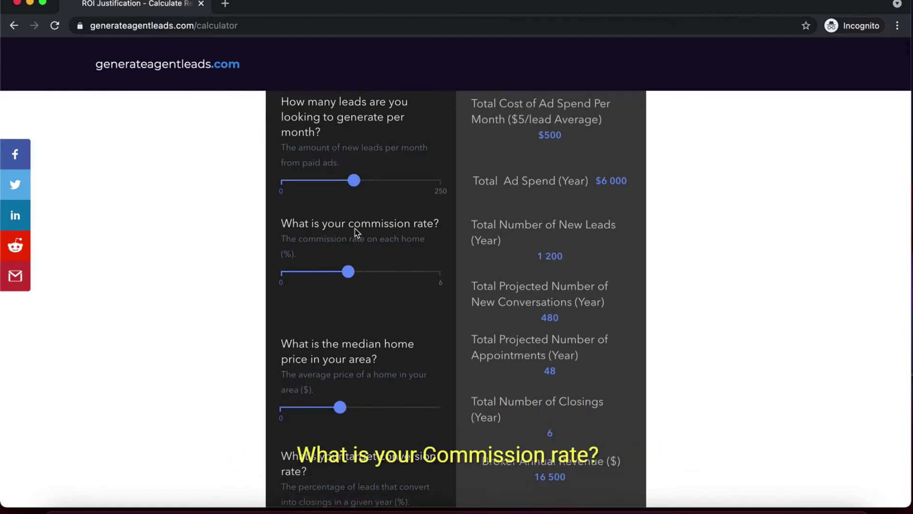
# Step: Lower the median home price from $550,000 to $350,000, then highlight the conversion-rate question
pyautogui.moveTo(350, 272)
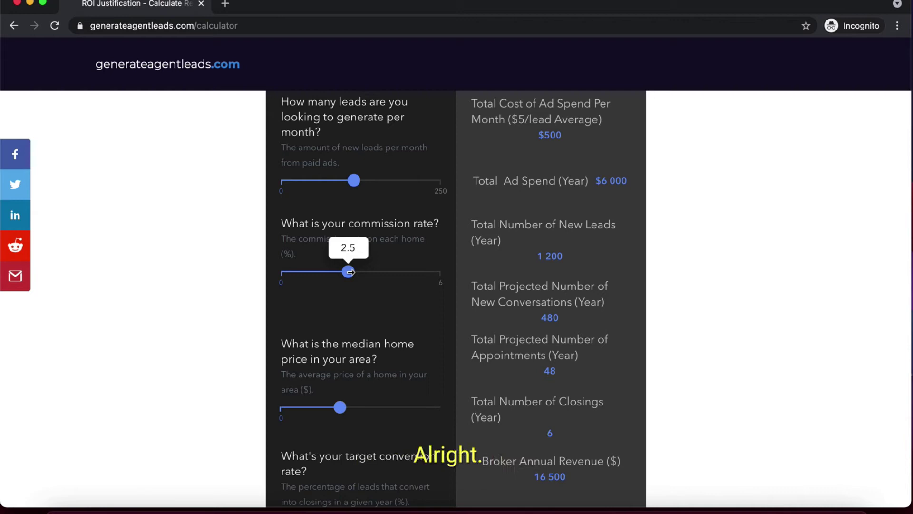
pyautogui.scroll(-4, 351, 270)
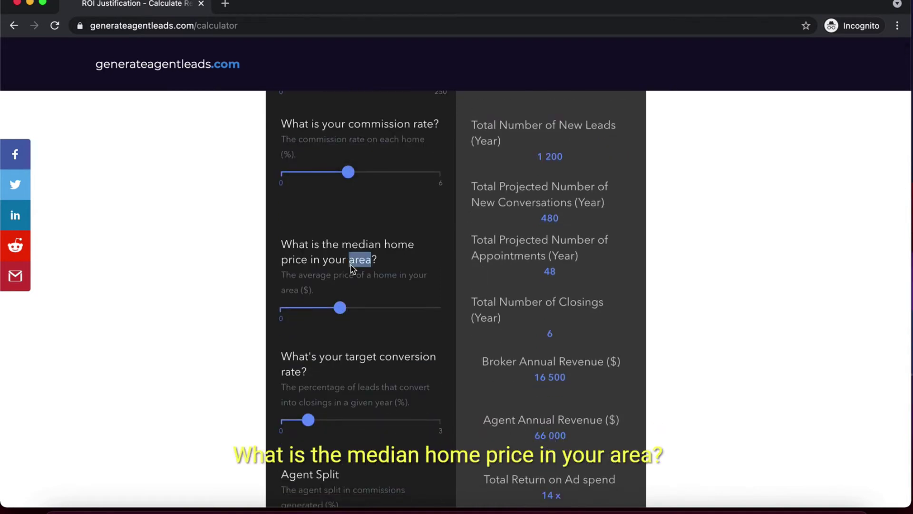
pyautogui.tripleClick(355, 261)
pyautogui.moveTo(338, 309)
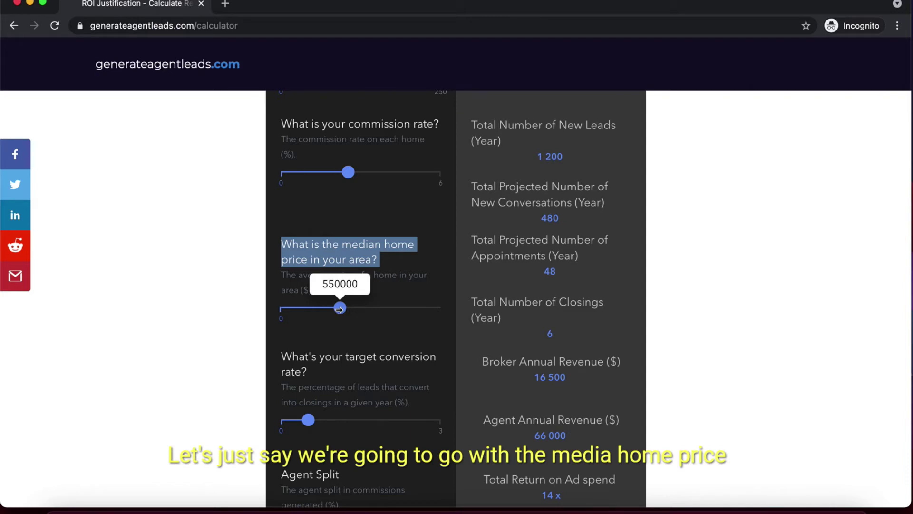
pyautogui.moveTo(339, 310); pyautogui.dragTo(320, 308)
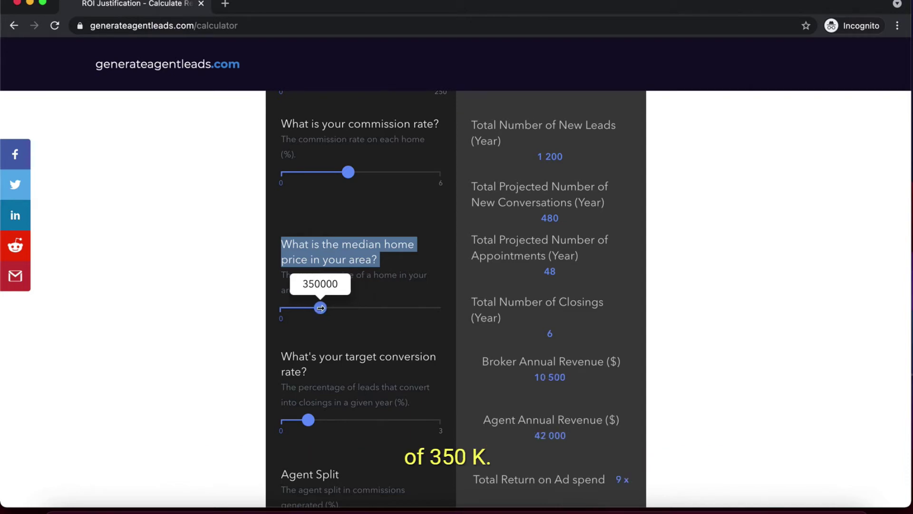
pyautogui.click(337, 344)
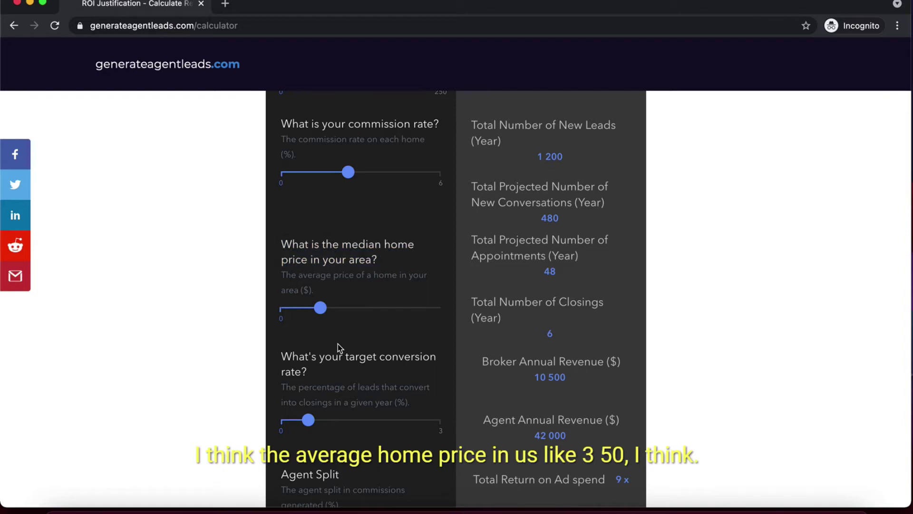
pyautogui.scroll(-2, 337, 344)
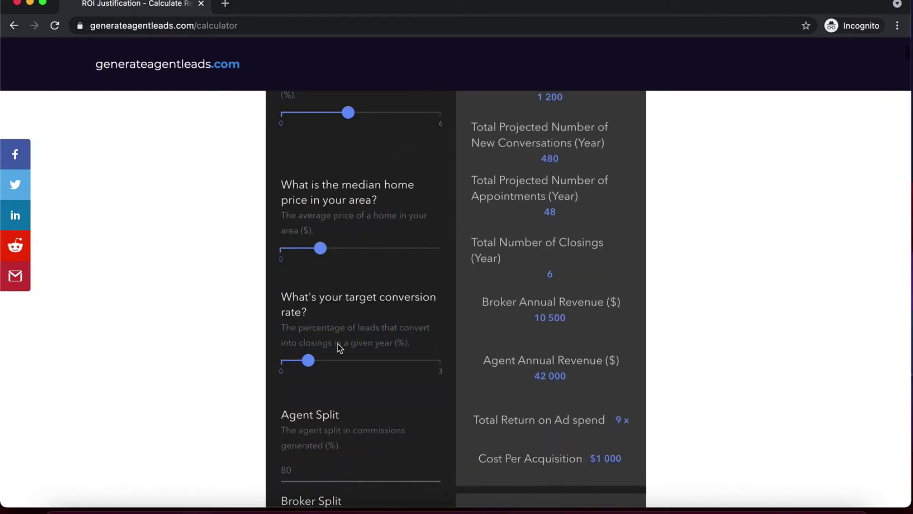
pyautogui.doubleClick(333, 303)
pyautogui.moveTo(308, 360)
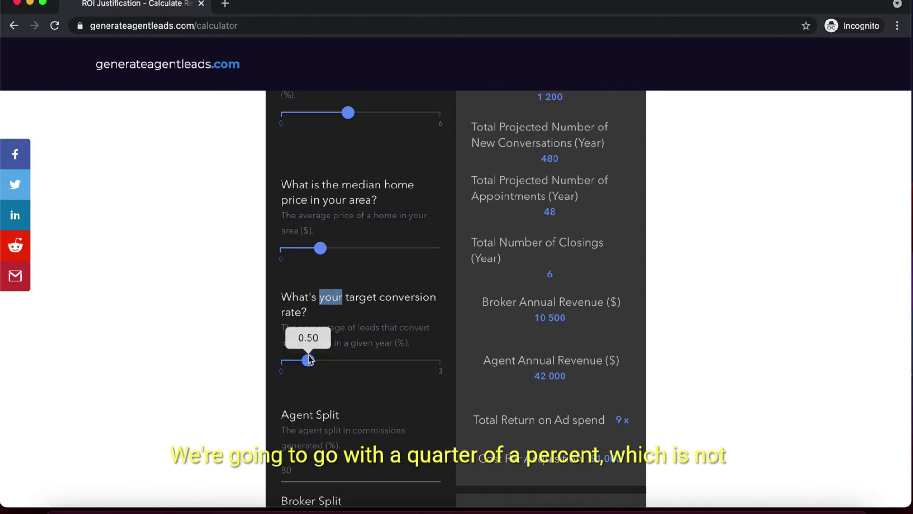
pyautogui.moveTo(309, 360); pyautogui.dragTo(299, 360)
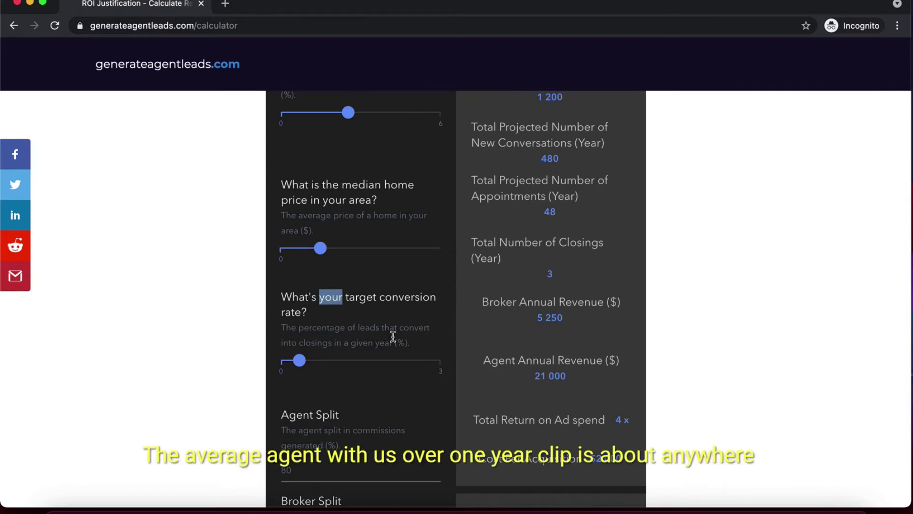
pyautogui.click(350, 321)
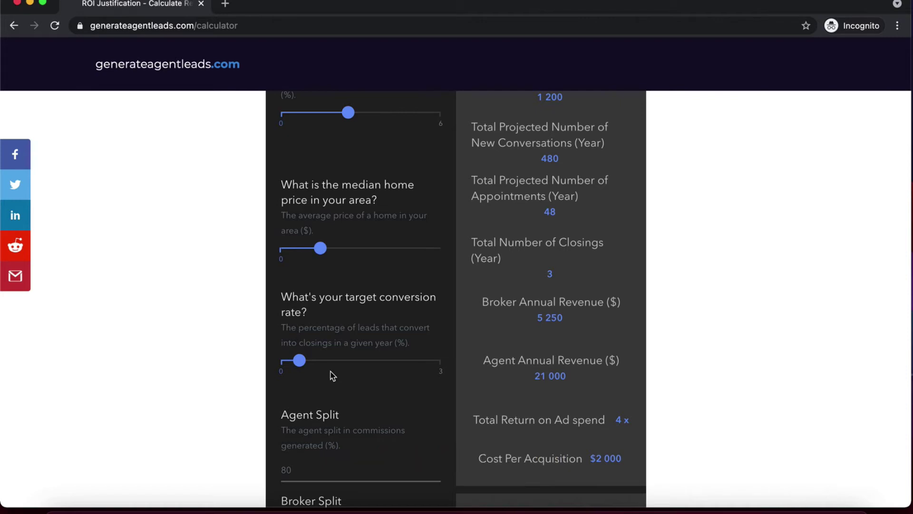
pyautogui.scroll(-1, 324, 329)
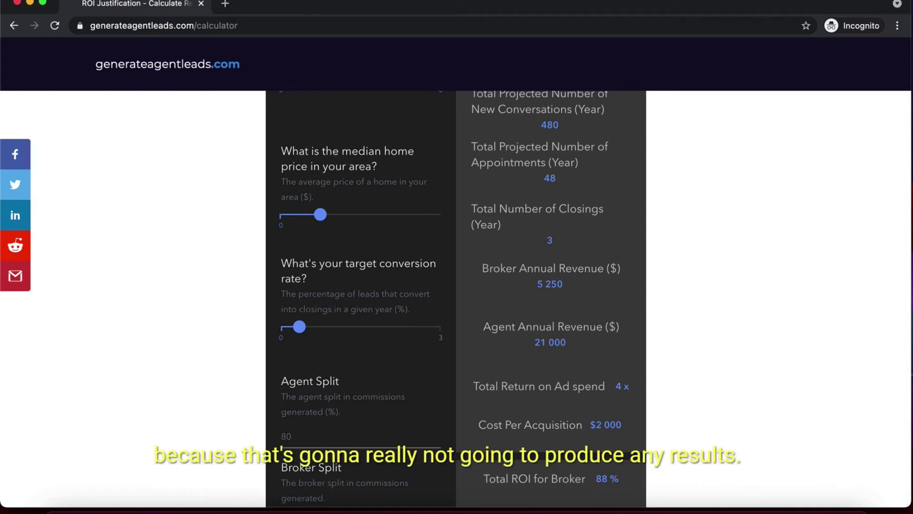
pyautogui.rightClick(213, 507)
pyautogui.click(222, 494)
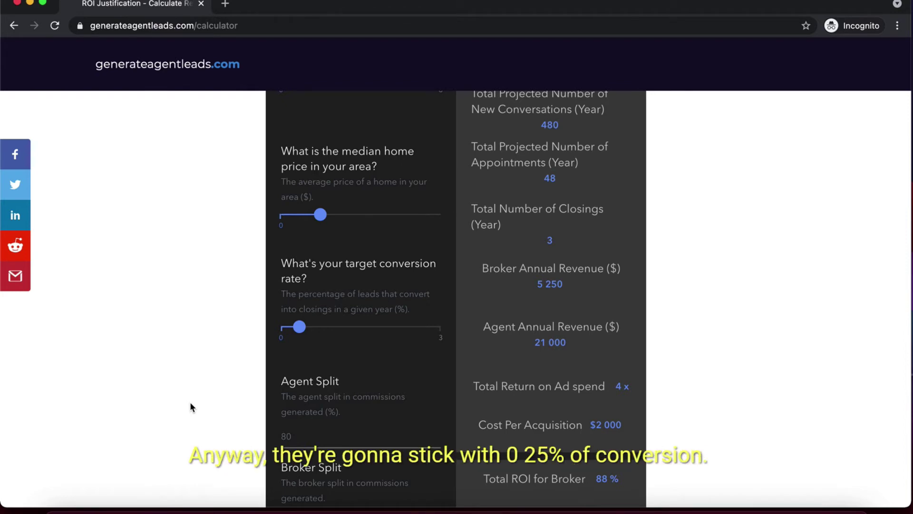
pyautogui.moveTo(299, 328)
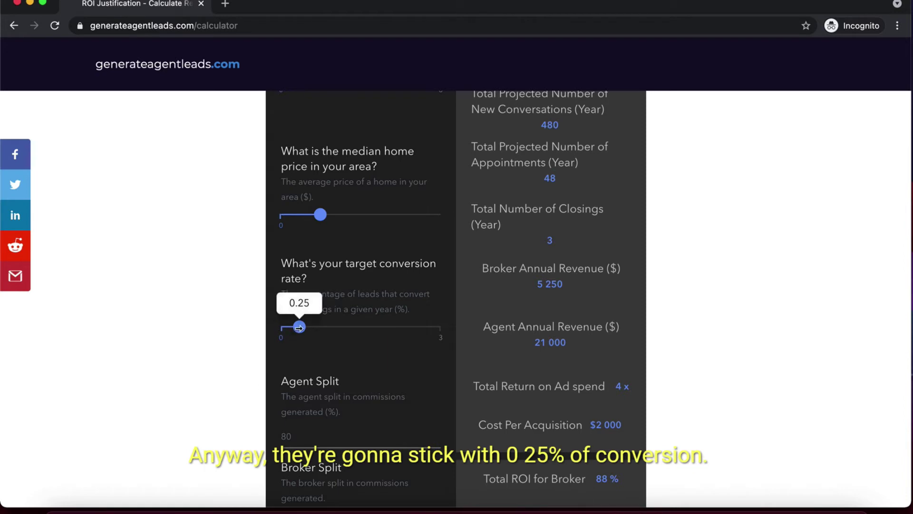
pyautogui.scroll(-3, 306, 361)
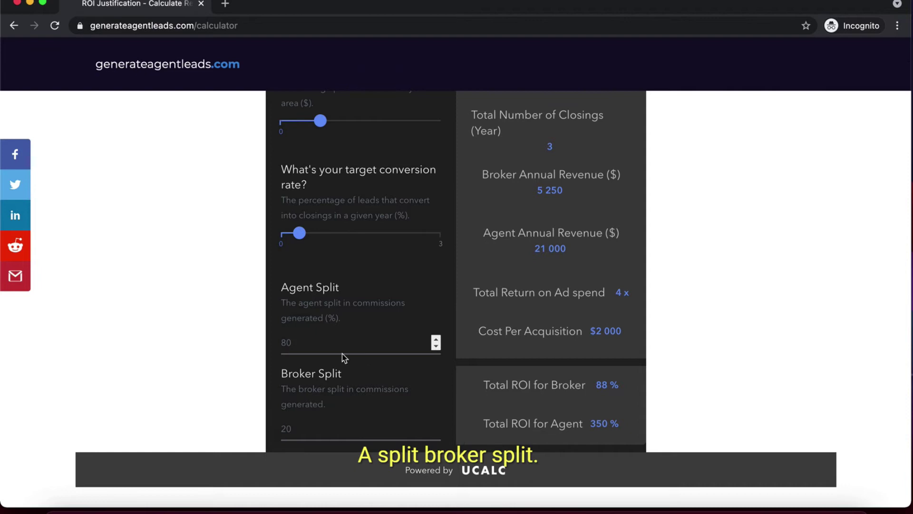
pyautogui.scroll(1, 344, 380)
pyautogui.scroll(6, 523, 217)
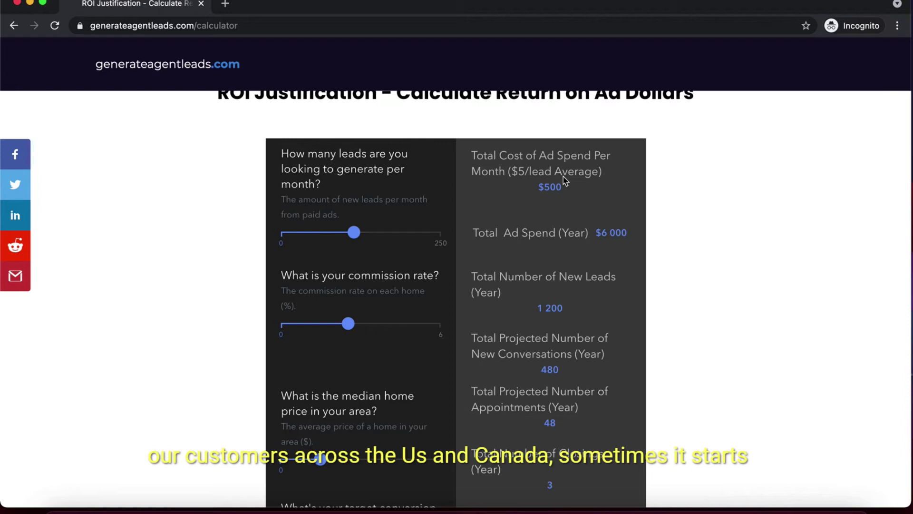
pyautogui.scroll(-1, 558, 235)
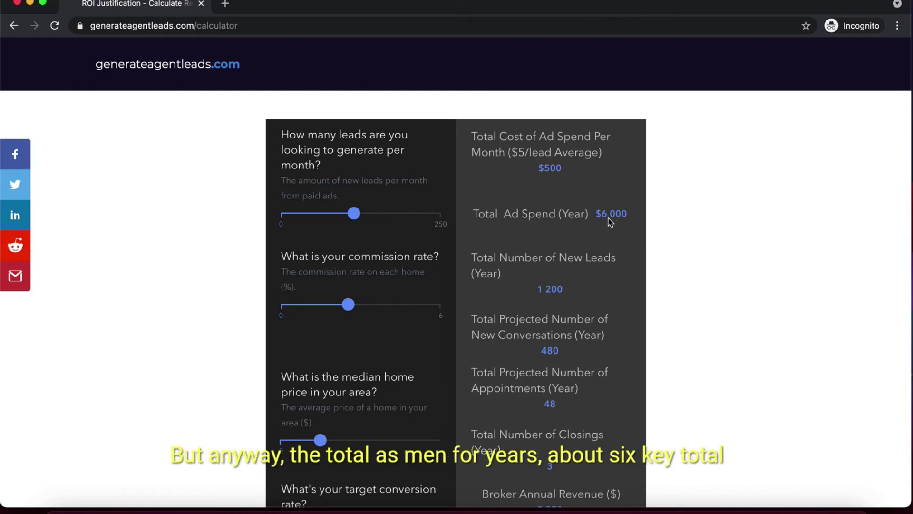
pyautogui.scroll(-2, 610, 222)
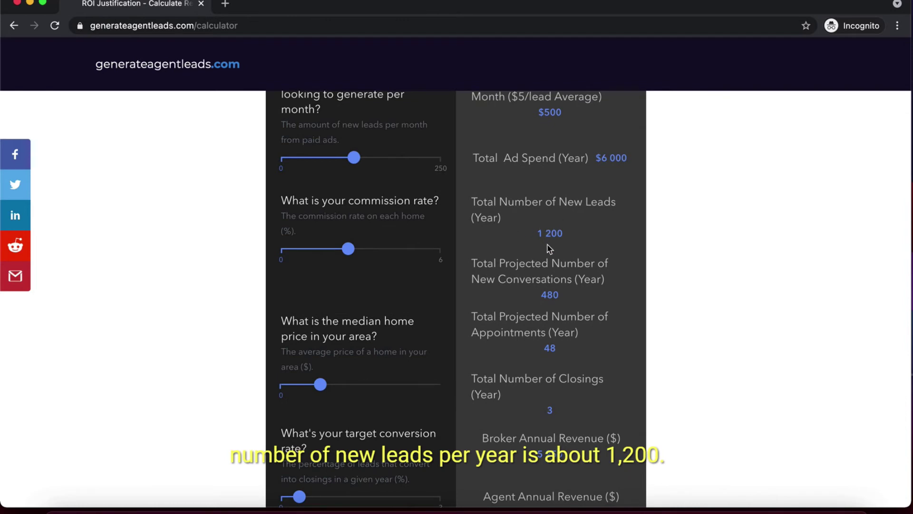
pyautogui.scroll(-1, 548, 252)
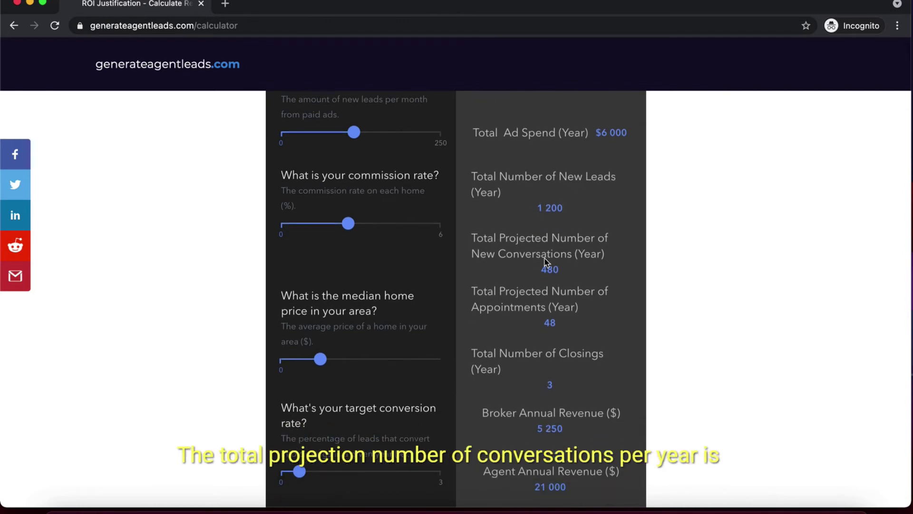
pyautogui.scroll(-1, 552, 276)
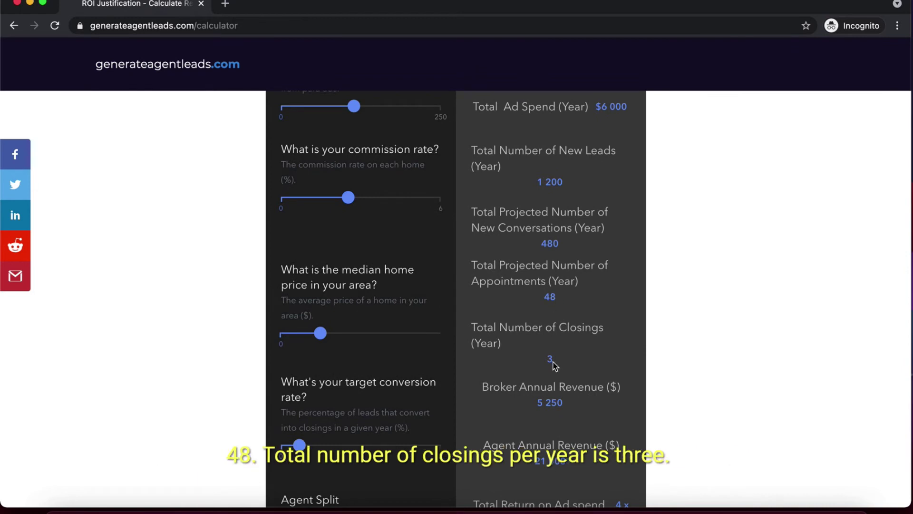
pyautogui.scroll(-1, 554, 364)
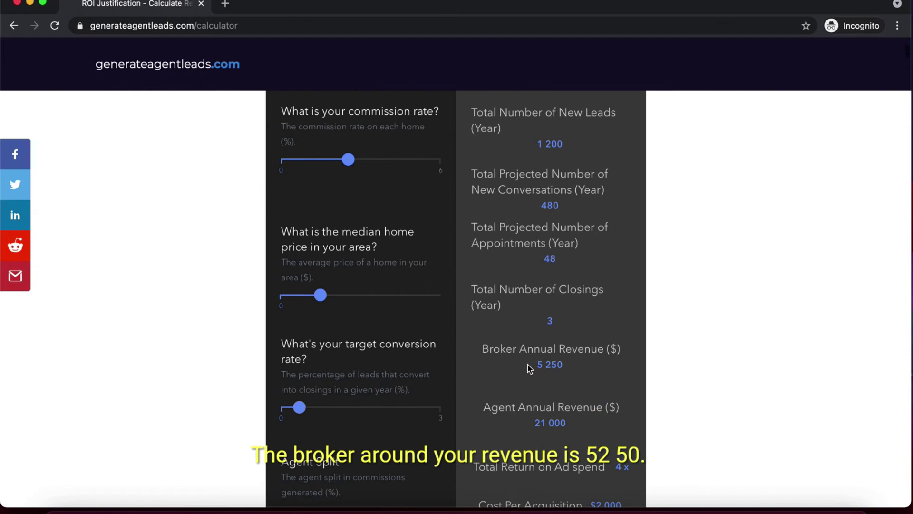
pyautogui.rightClick(527, 416)
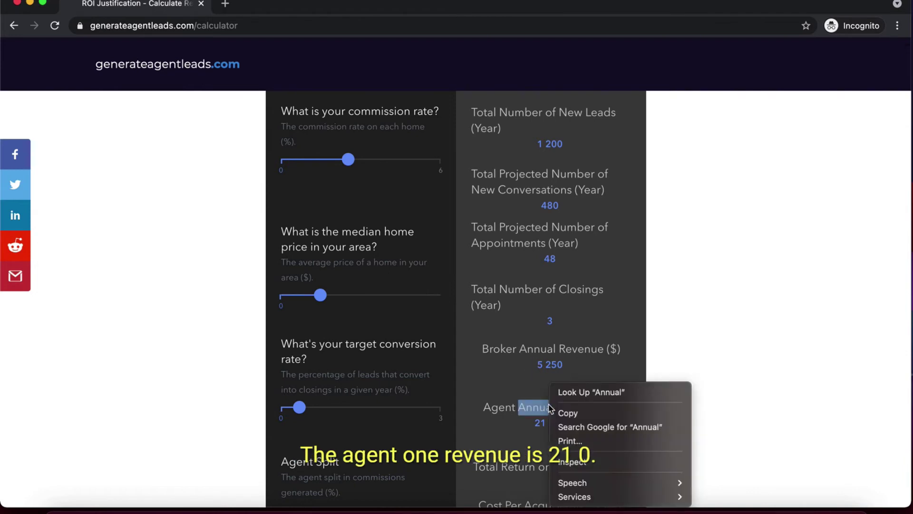
pyautogui.click(526, 416)
pyautogui.click(529, 418)
pyautogui.scroll(-2, 538, 423)
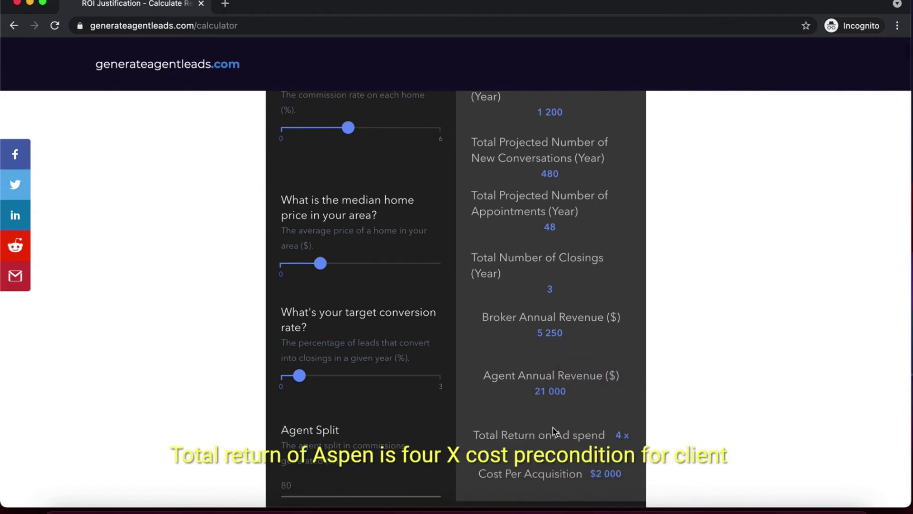
pyautogui.scroll(-1, 618, 421)
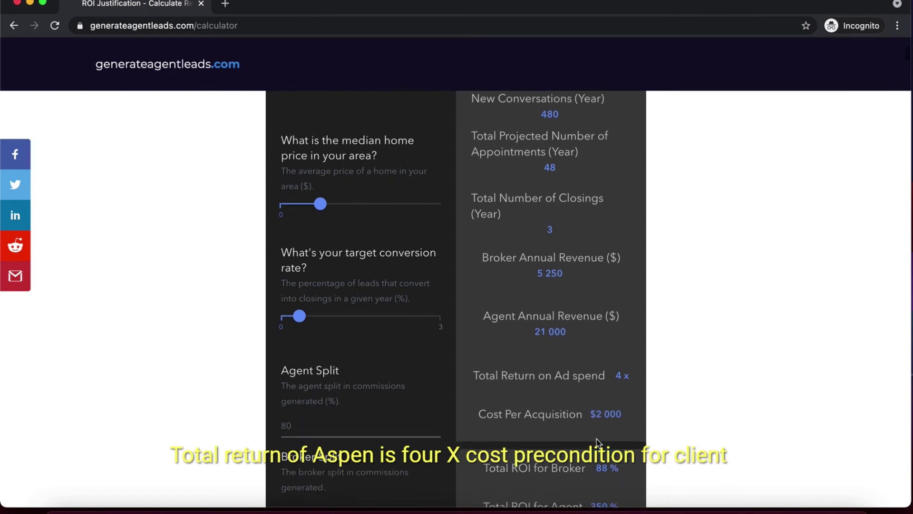
pyautogui.moveTo(588, 423); pyautogui.dragTo(635, 418)
pyautogui.click(627, 351)
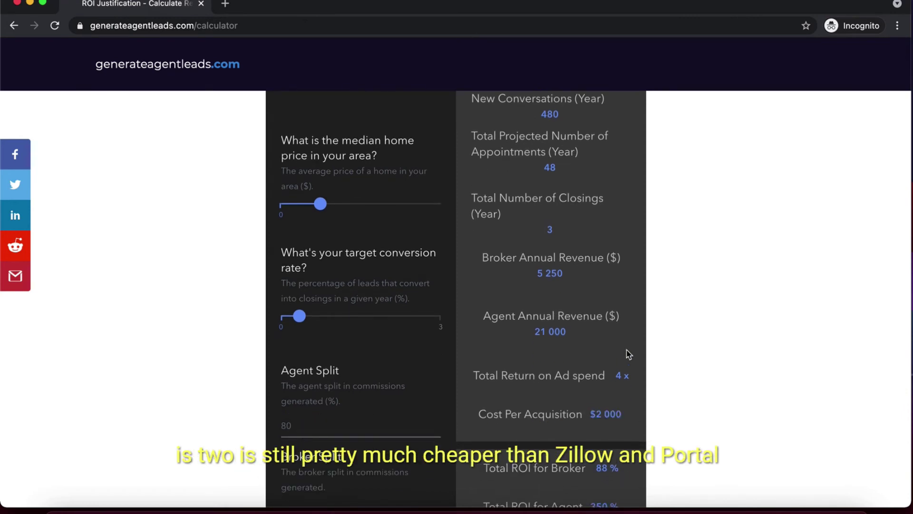
pyautogui.scroll(-3, 612, 404)
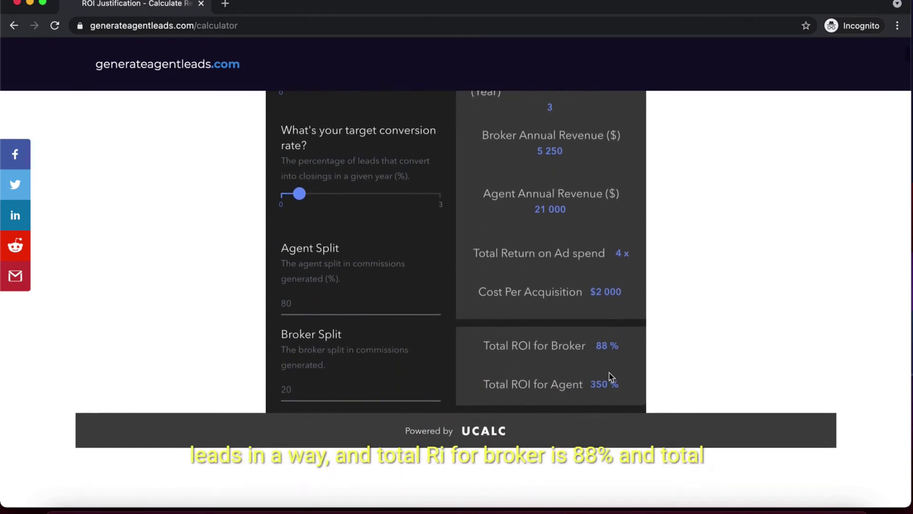
pyautogui.moveTo(490, 347); pyautogui.dragTo(596, 349)
pyautogui.click(598, 349)
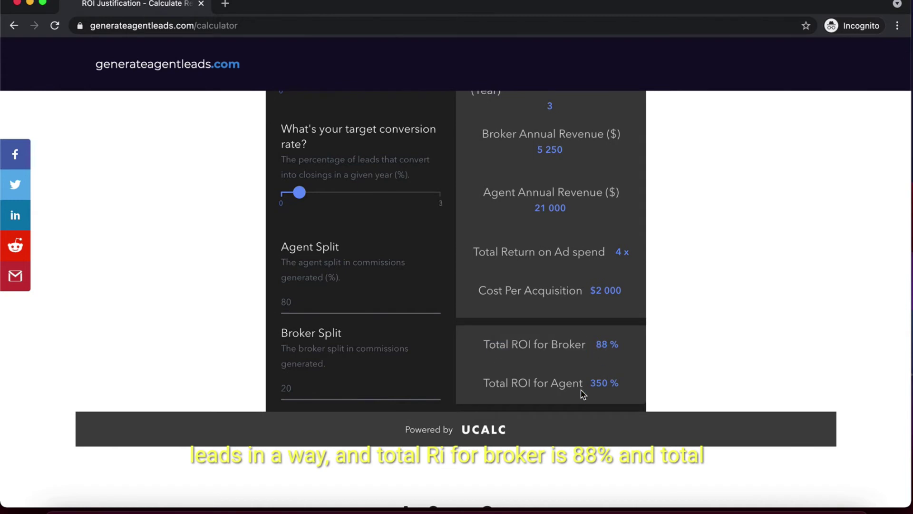
pyautogui.moveTo(490, 389); pyautogui.dragTo(607, 383)
pyautogui.click(606, 384)
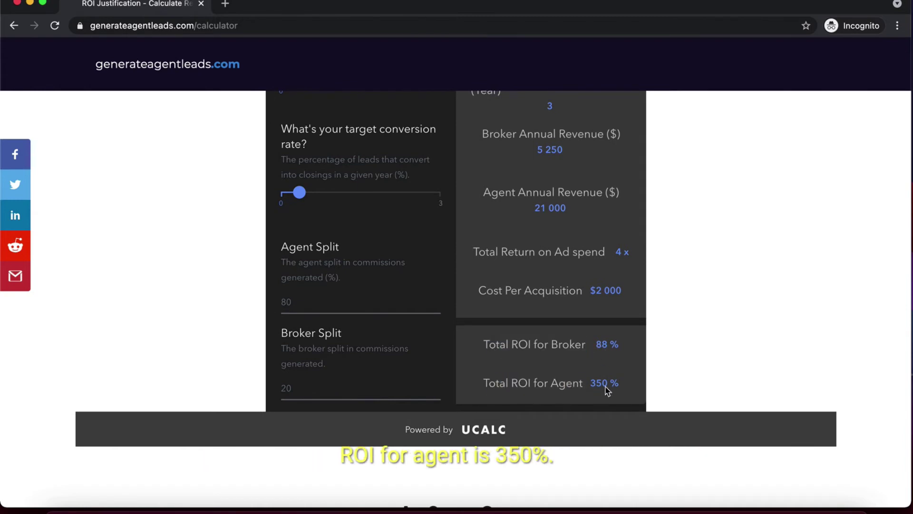
pyautogui.scroll(1, 425, 294)
pyautogui.scroll(3, 425, 294)
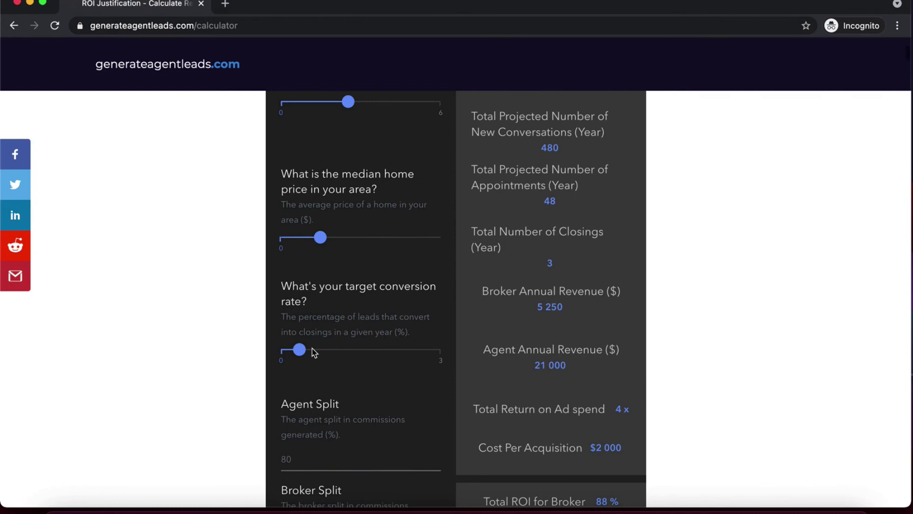
# Step: Raise the target conversion rate from 0.25 to 0.50 and review the recalculated results
pyautogui.moveTo(303, 349)
pyautogui.moveTo(303, 350); pyautogui.dragTo(313, 349)
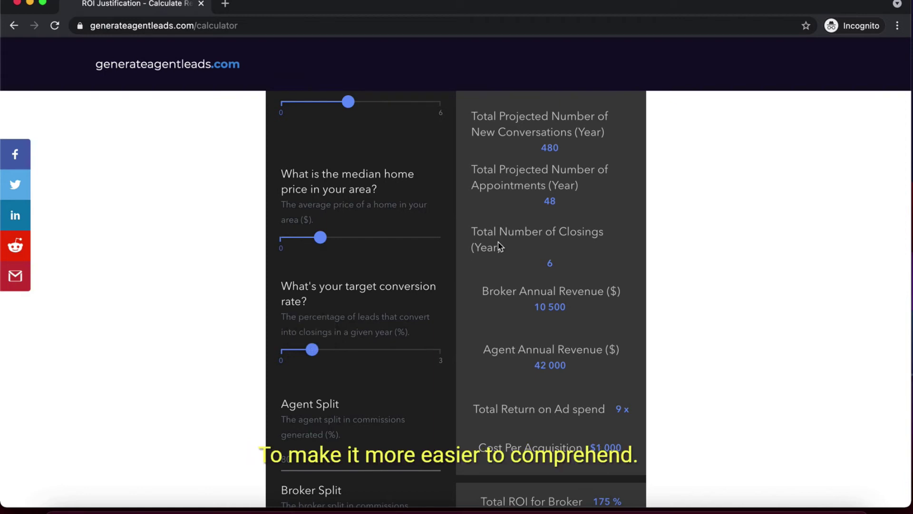
pyautogui.scroll(3, 500, 245)
pyautogui.scroll(1, 499, 245)
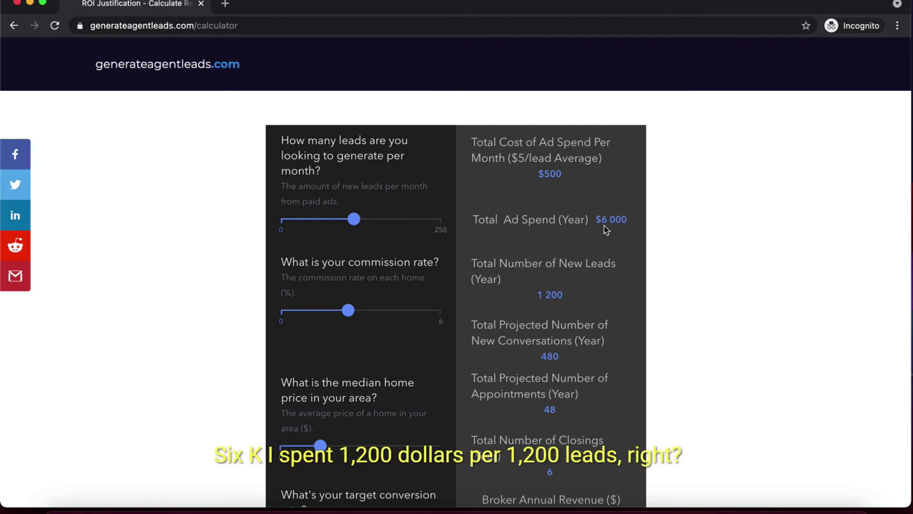
pyautogui.scroll(-1, 601, 228)
pyautogui.scroll(-2, 551, 252)
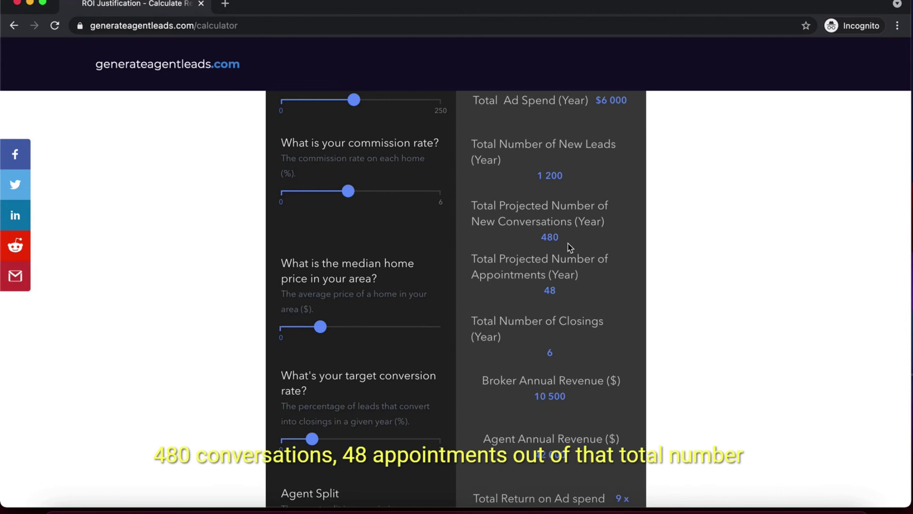
pyautogui.scroll(-1, 569, 249)
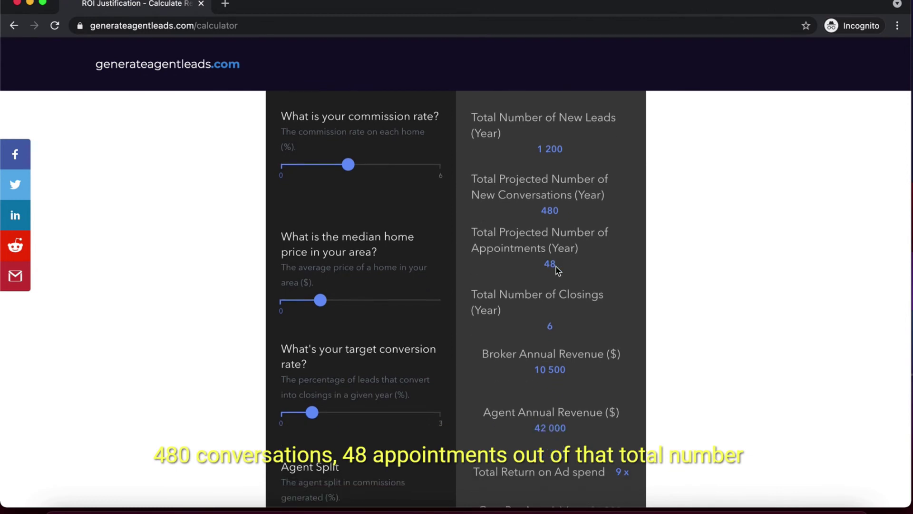
pyautogui.scroll(-2, 559, 281)
pyautogui.scroll(-1, 559, 291)
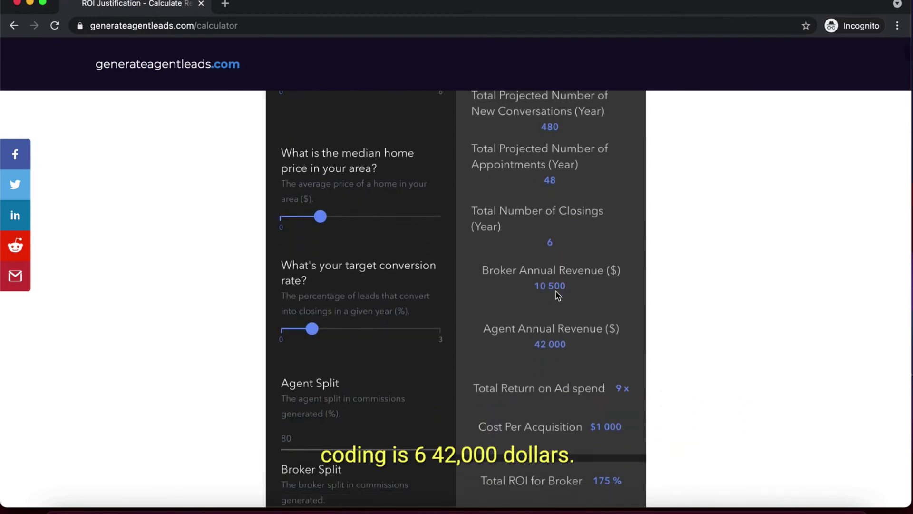
# Step: Highlight the new 42 000 agent annual revenue figure
pyautogui.moveTo(535, 343); pyautogui.dragTo(570, 350)
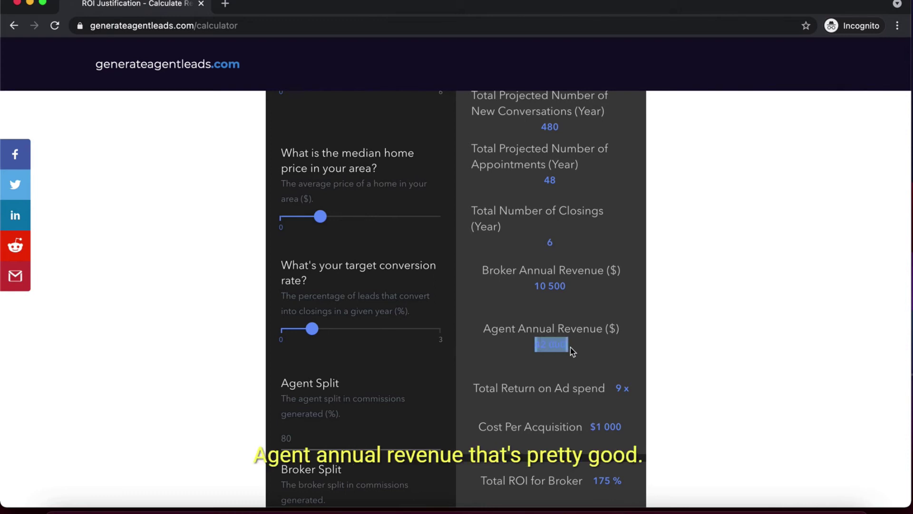
pyautogui.click(580, 347)
pyautogui.doubleClick(571, 348)
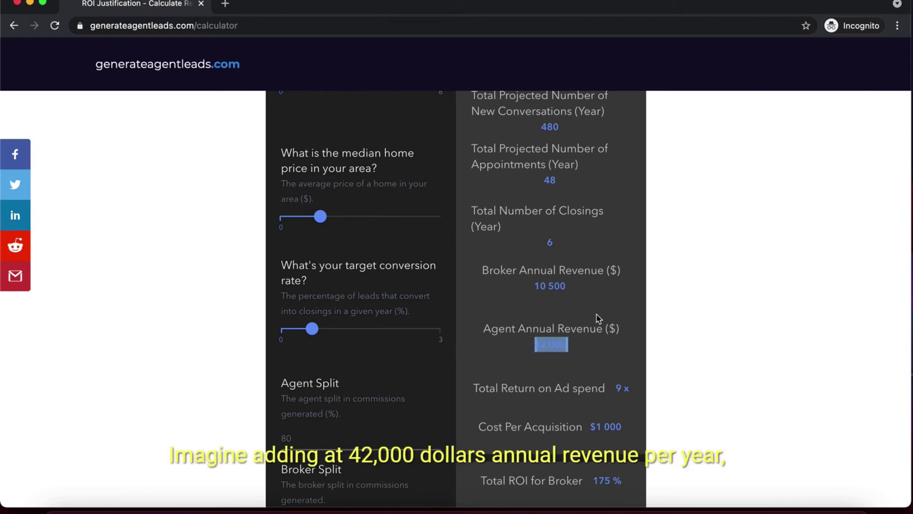
pyautogui.scroll(1, 598, 316)
pyautogui.scroll(-3, 598, 316)
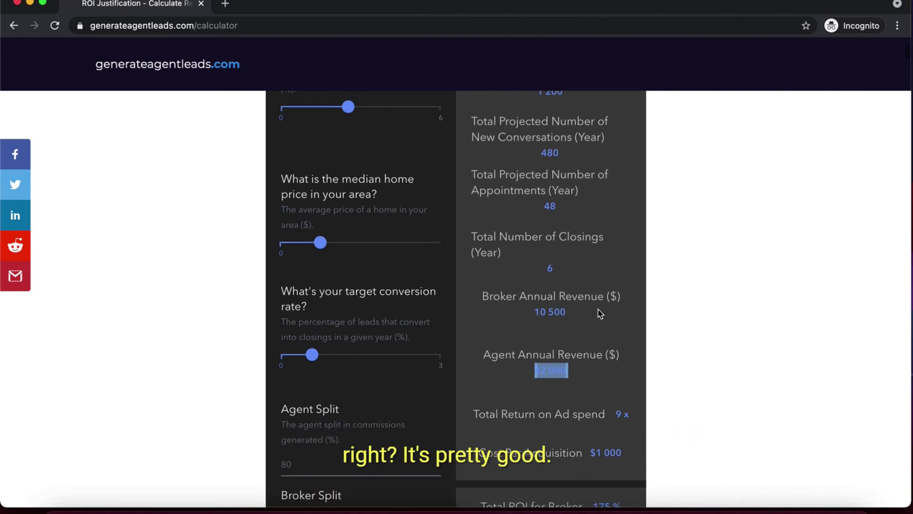
# Step: Raise the target conversion rate to 0.75 and highlight the 63 000 agent revenue
pyautogui.moveTo(312, 271); pyautogui.dragTo(326, 271)
pyautogui.doubleClick(573, 287)
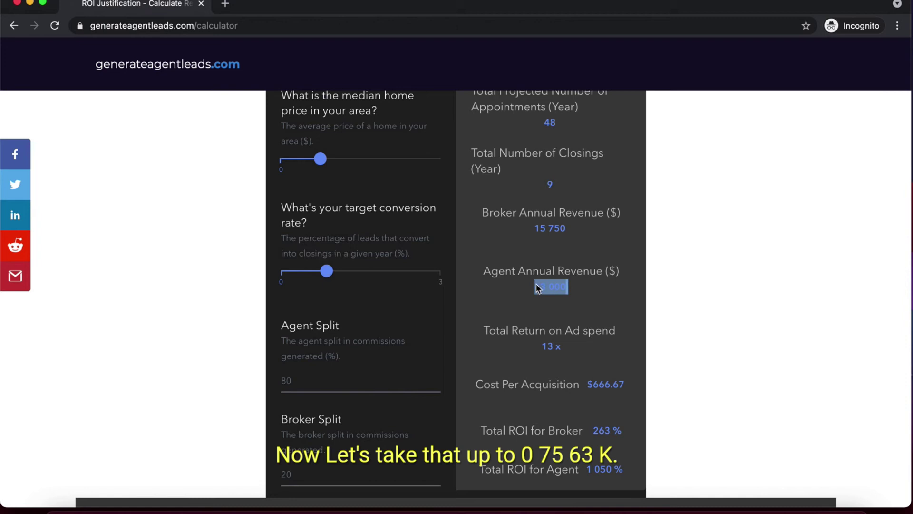
pyautogui.scroll(4, 552, 228)
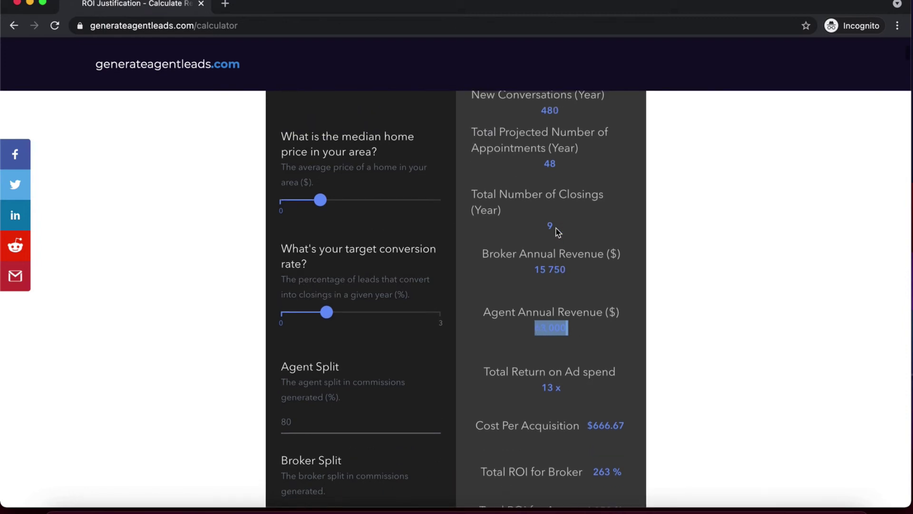
# Step: Highlight the 1,200 yearly leads, 9 closings, 48 appointments and 63 000 agent revenue
pyautogui.doubleClick(540, 152)
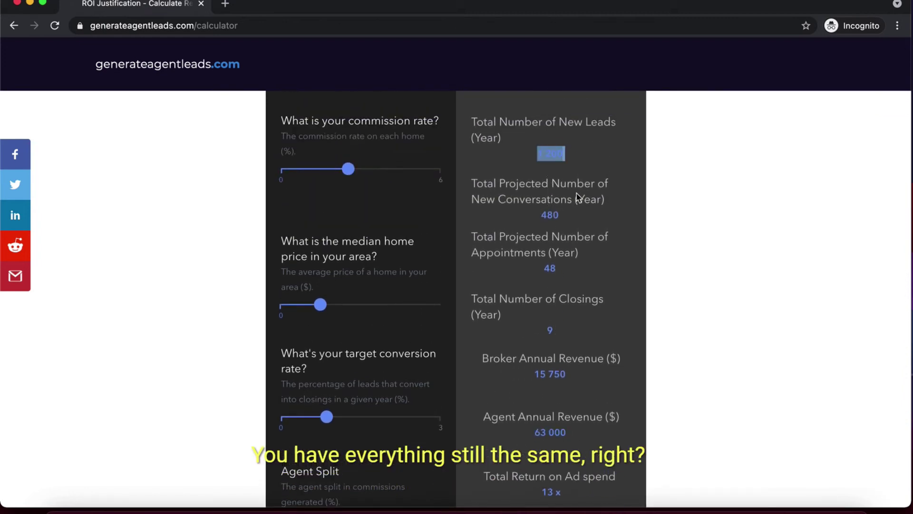
pyautogui.click(567, 394)
pyautogui.doubleClick(550, 330)
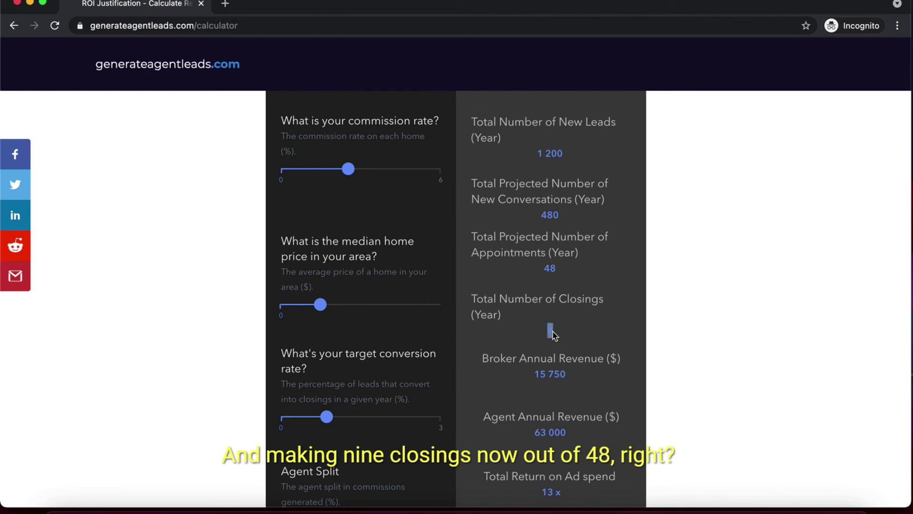
pyautogui.click(547, 273)
pyautogui.scroll(-1, 570, 353)
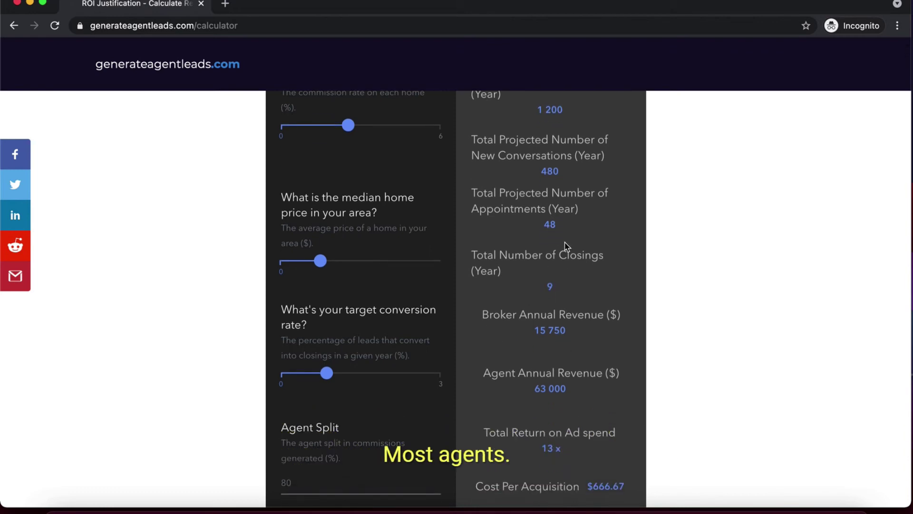
pyautogui.doubleClick(551, 228)
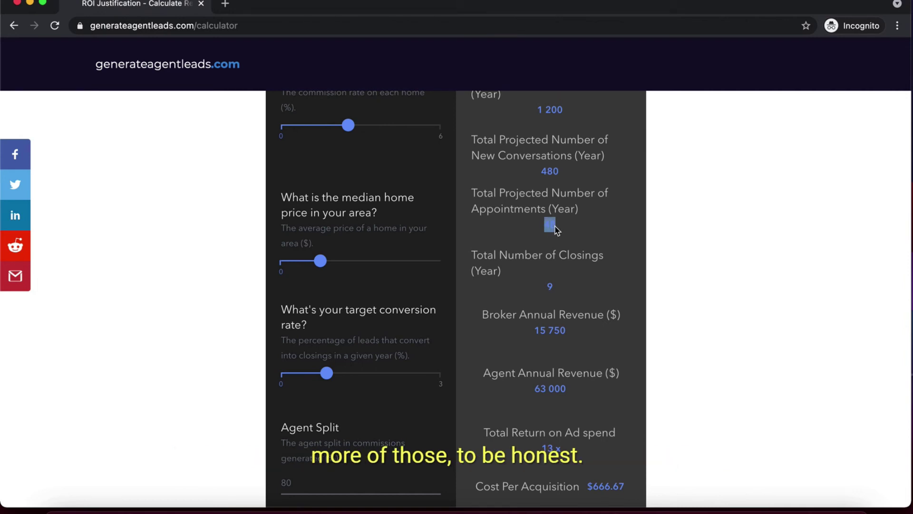
pyautogui.scroll(-2, 557, 333)
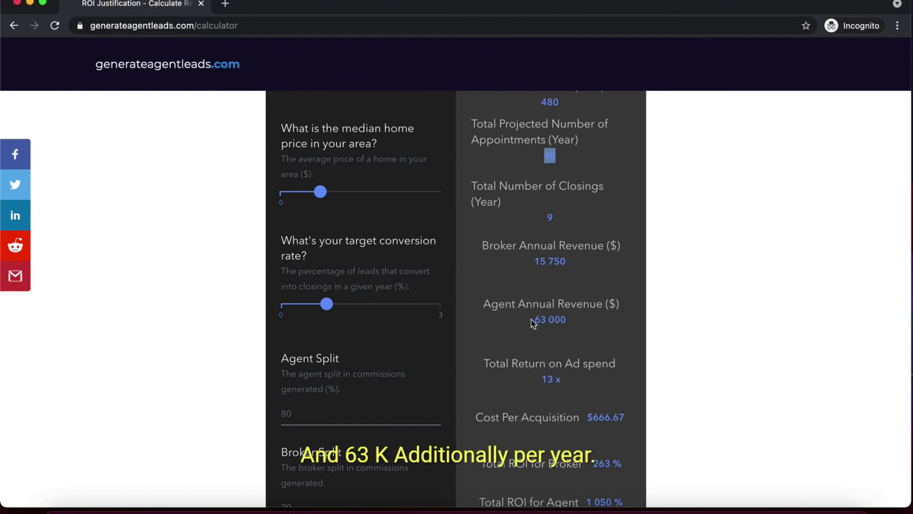
pyautogui.moveTo(533, 322); pyautogui.dragTo(571, 322)
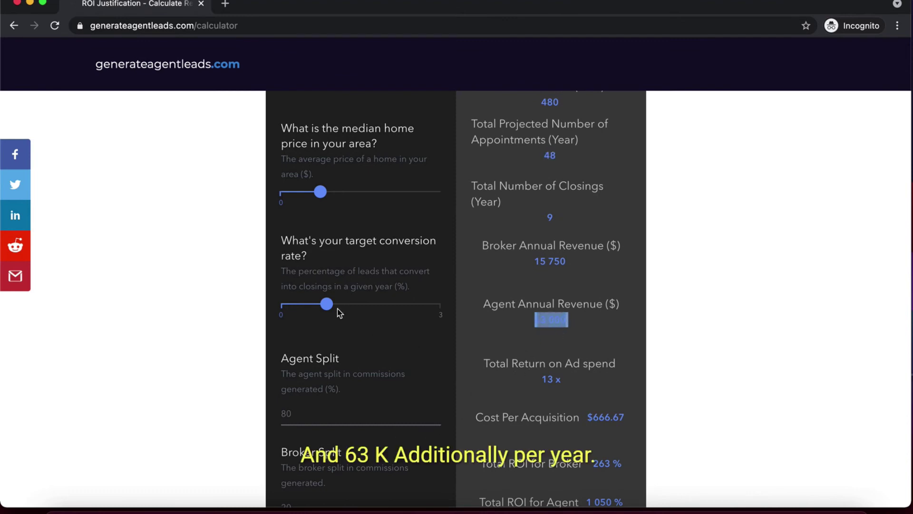
pyautogui.moveTo(327, 304); pyautogui.dragTo(346, 303)
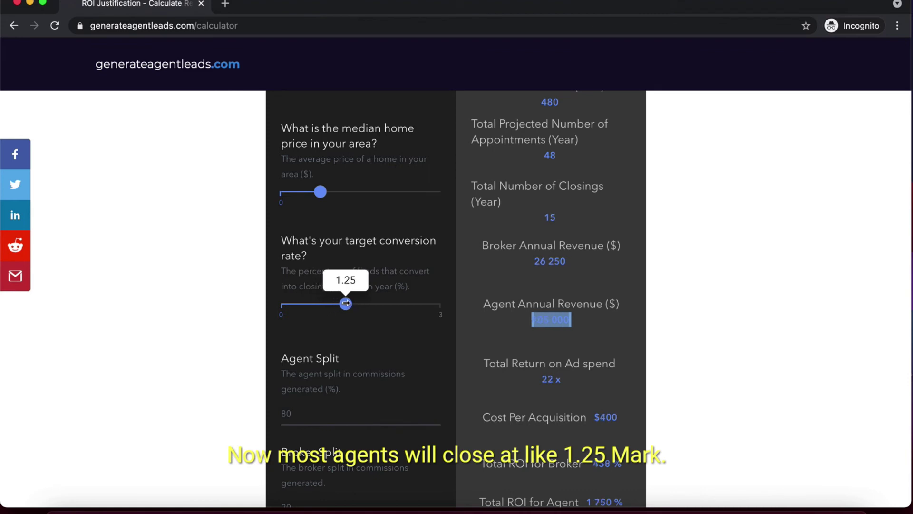
pyautogui.click(552, 324)
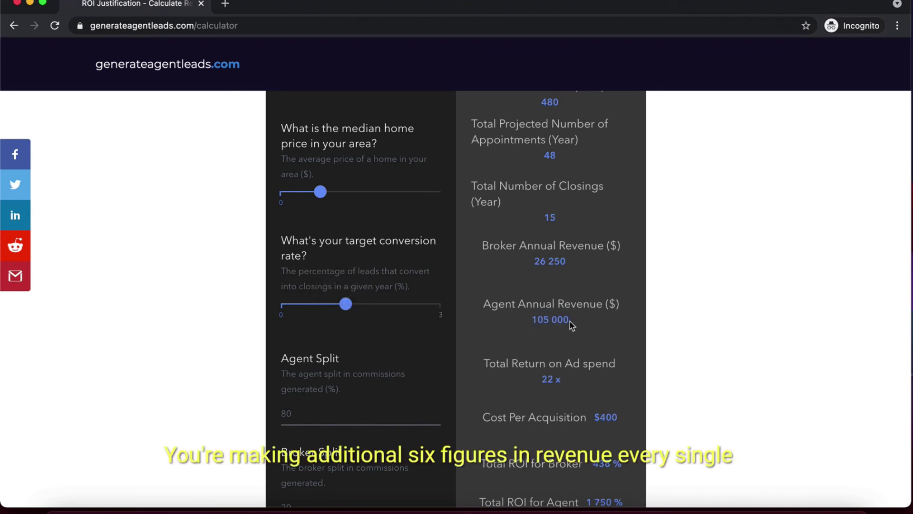
pyautogui.scroll(1, 550, 286)
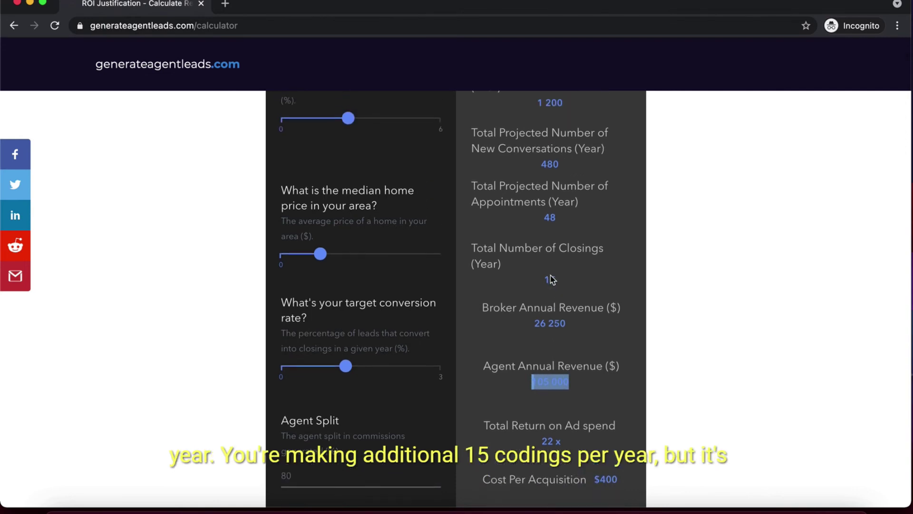
pyautogui.doubleClick(551, 280)
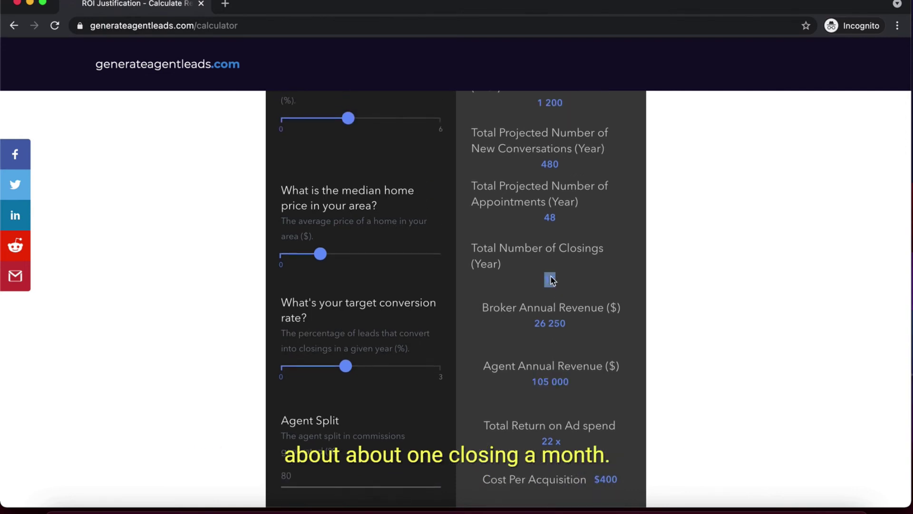
pyautogui.click(598, 299)
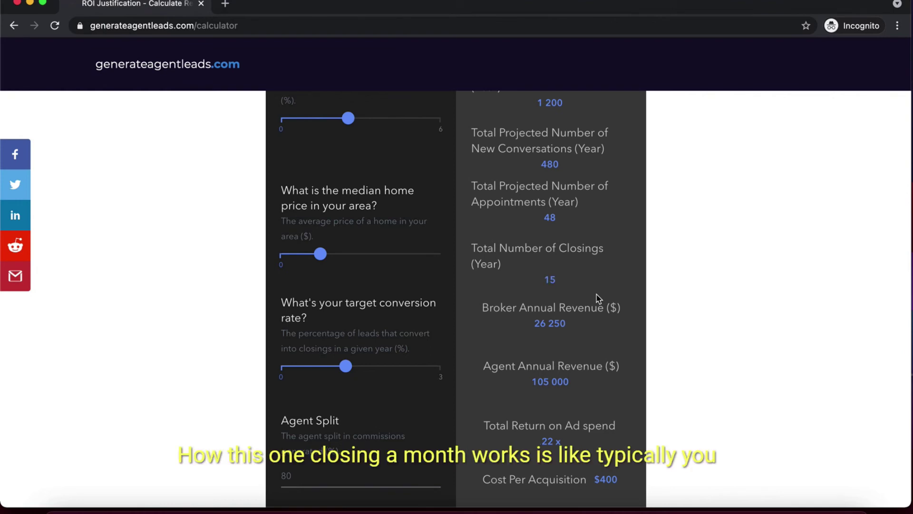
pyautogui.moveTo(555, 284); pyautogui.dragTo(549, 286)
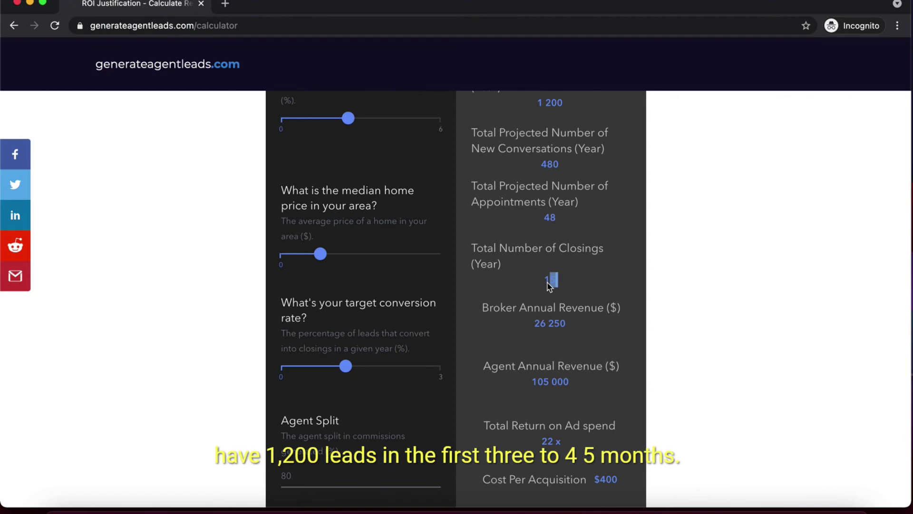
pyautogui.click(547, 286)
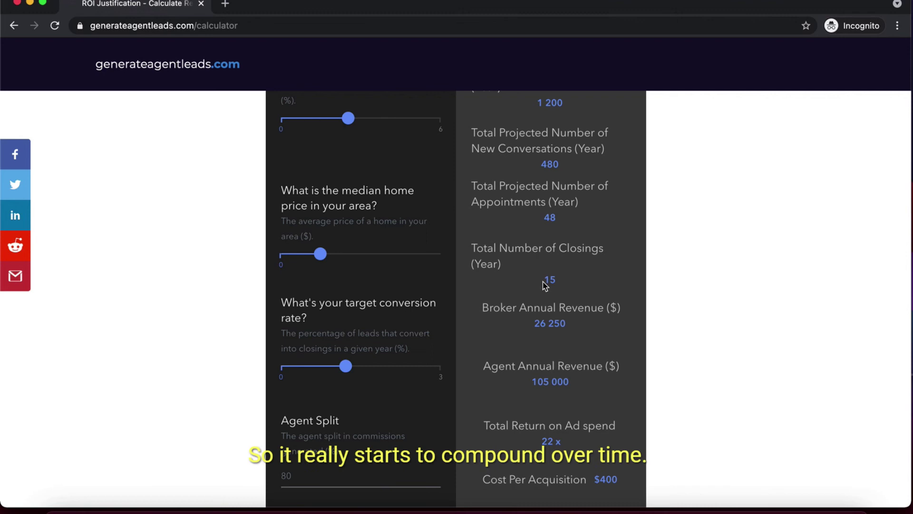
pyautogui.scroll(-1, 571, 393)
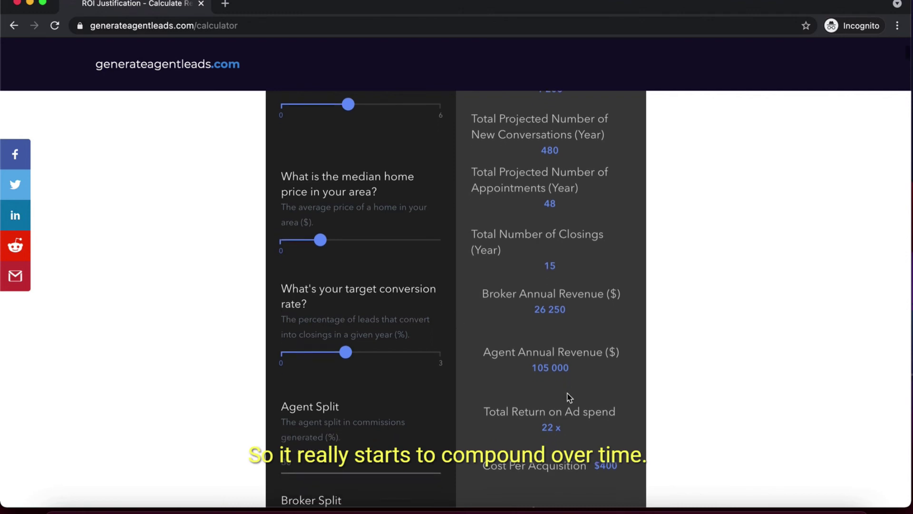
pyautogui.moveTo(571, 421); pyautogui.dragTo(543, 418)
pyautogui.scroll(-3, 600, 443)
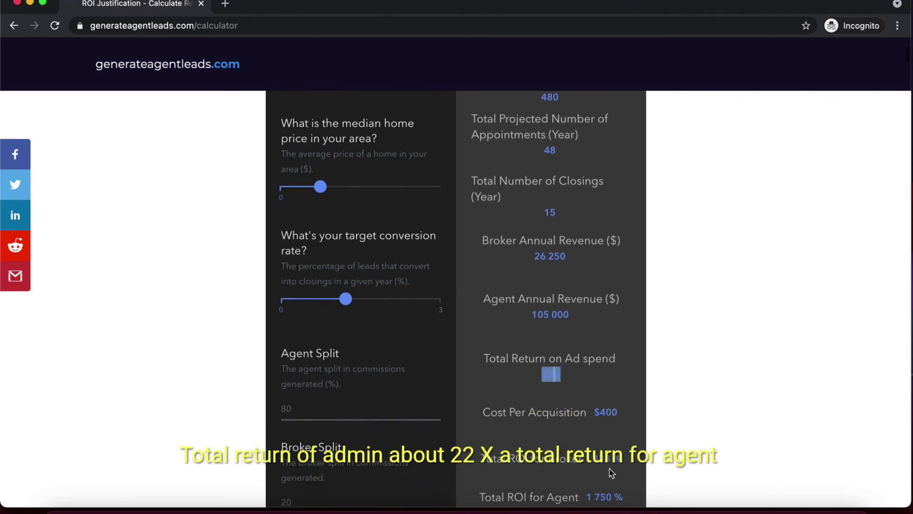
pyautogui.moveTo(623, 465); pyautogui.dragTo(590, 463)
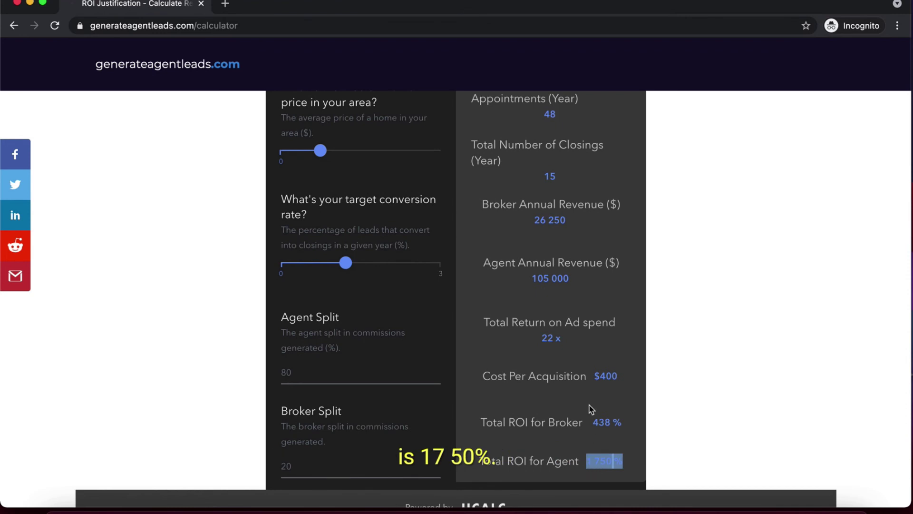
pyautogui.scroll(5, 458, 320)
pyautogui.scroll(1, 458, 319)
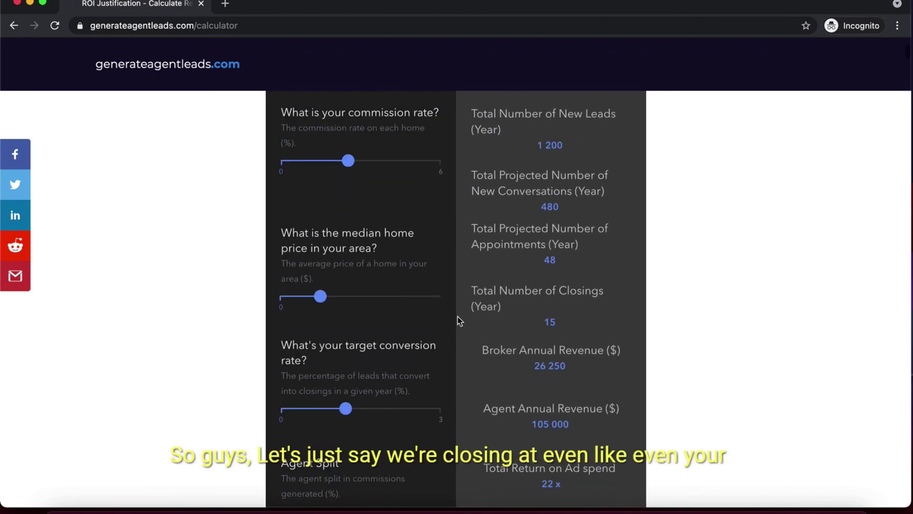
# Step: Lower the target conversion rate from 1.25 to 1.00 and select the 84 000 agent revenue
pyautogui.moveTo(348, 423)
pyautogui.moveTo(348, 423); pyautogui.dragTo(339, 423)
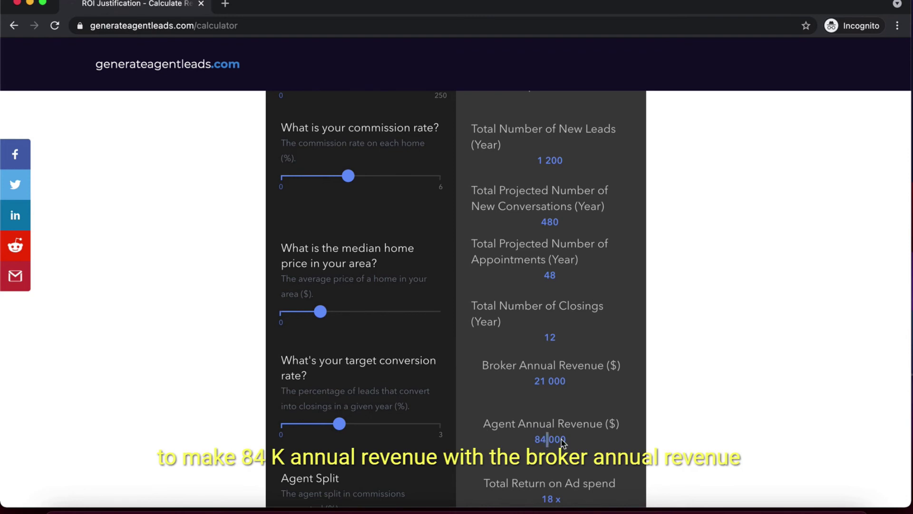
pyautogui.scroll(-3, 578, 440)
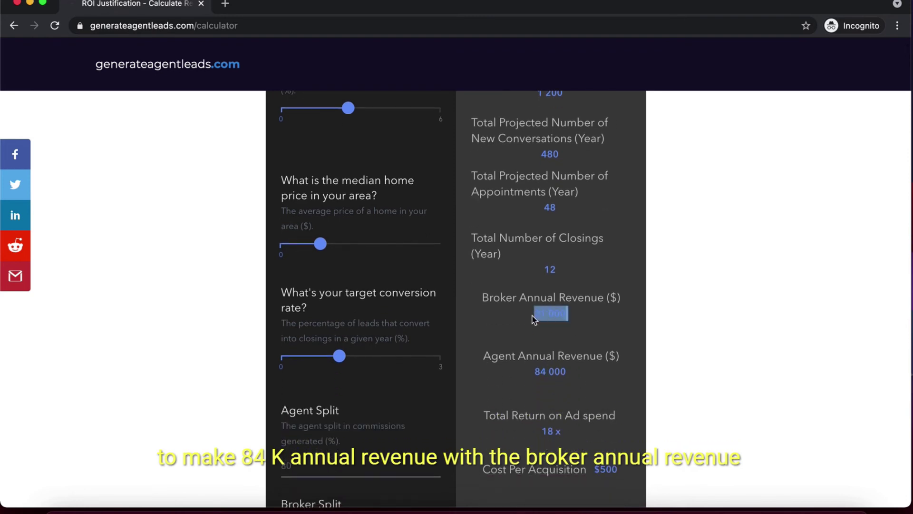
pyautogui.moveTo(534, 314); pyautogui.dragTo(569, 315)
# Step: Highlight the $500 cost per acquisition result
pyautogui.scroll(-3, 570, 388)
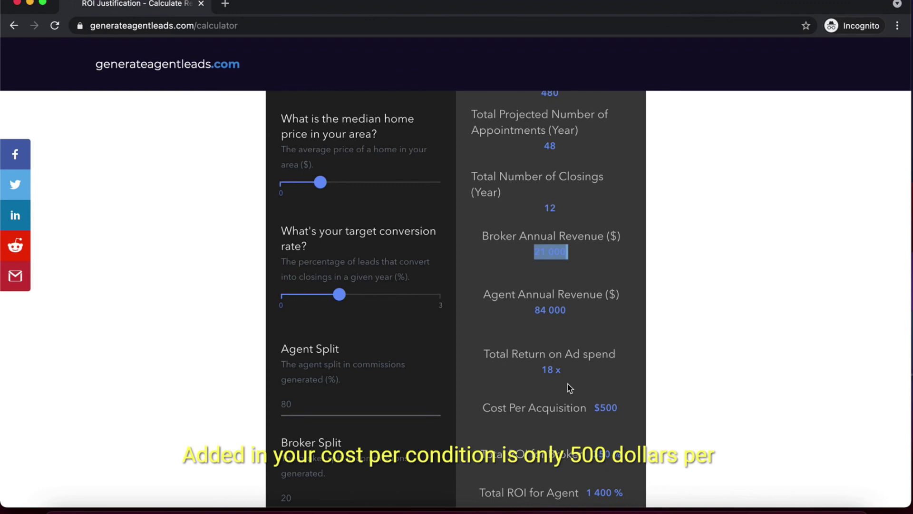
pyautogui.moveTo(594, 407); pyautogui.dragTo(621, 414)
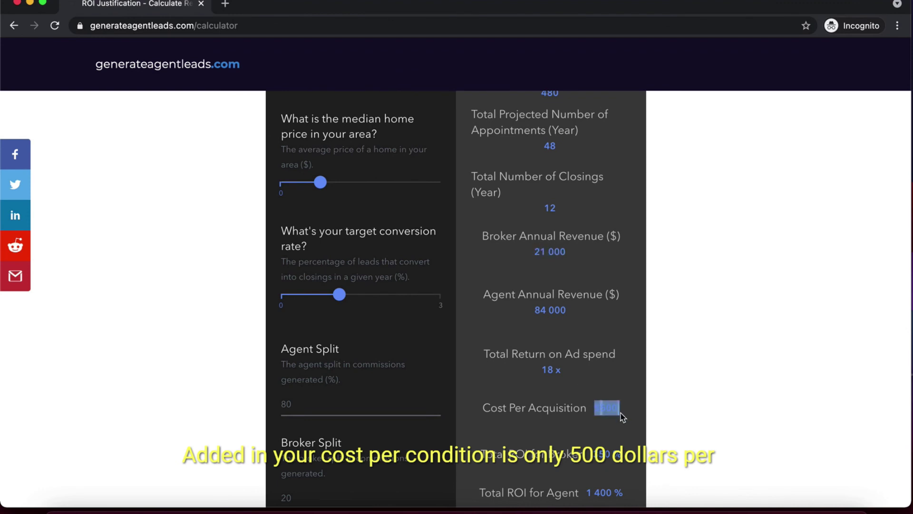
pyautogui.click(649, 427)
pyautogui.scroll(-2, 648, 426)
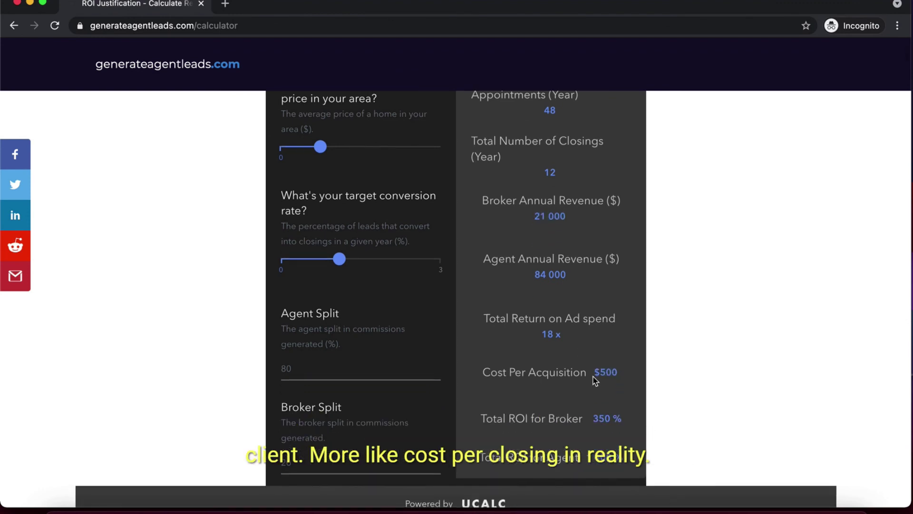
pyautogui.moveTo(593, 376); pyautogui.dragTo(621, 377)
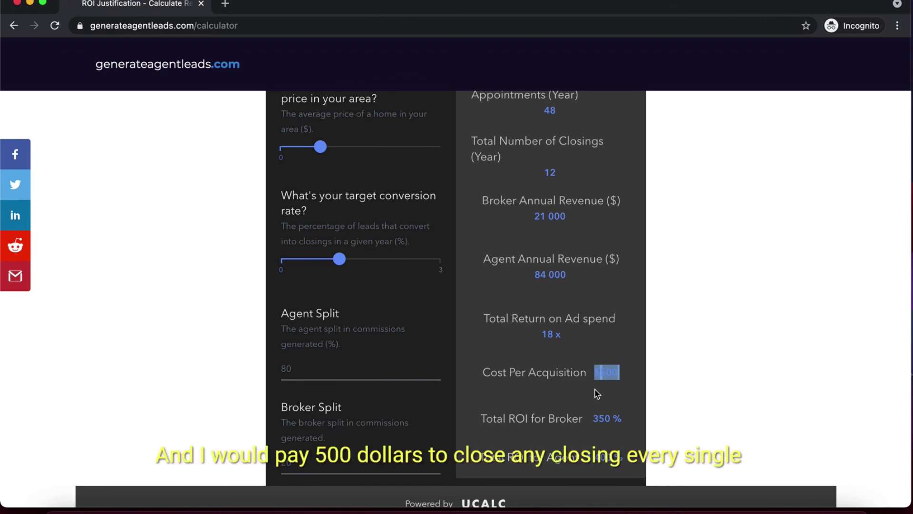
pyautogui.click(652, 374)
pyautogui.scroll(3, 652, 373)
pyautogui.scroll(4, 652, 374)
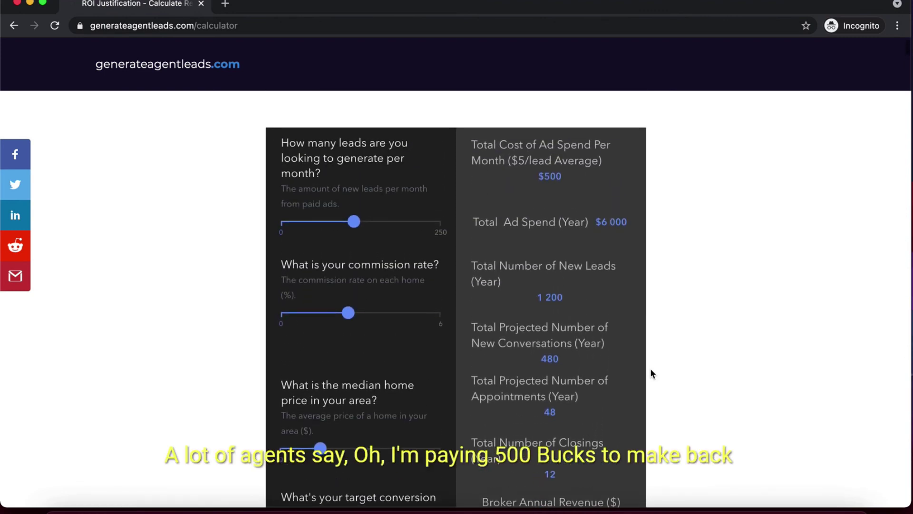
pyautogui.scroll(-1, 651, 373)
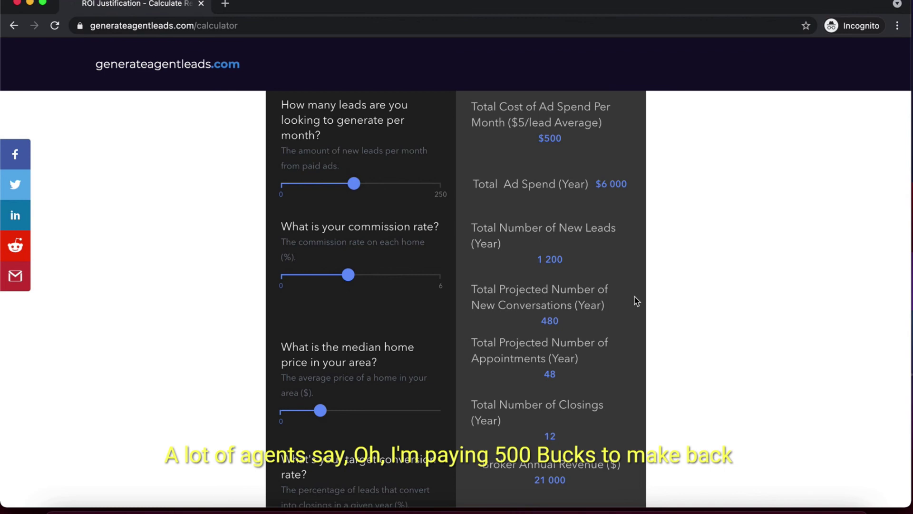
pyautogui.scroll(-5, 635, 298)
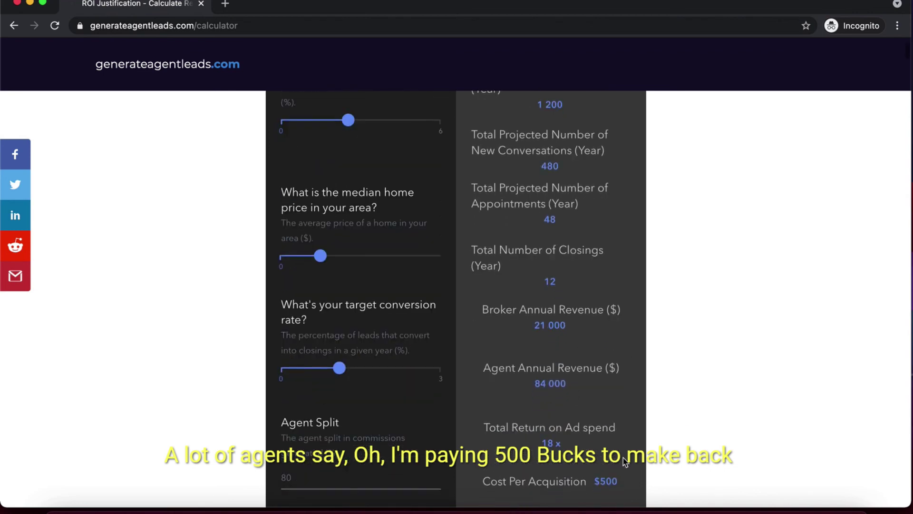
pyautogui.scroll(-1, 623, 458)
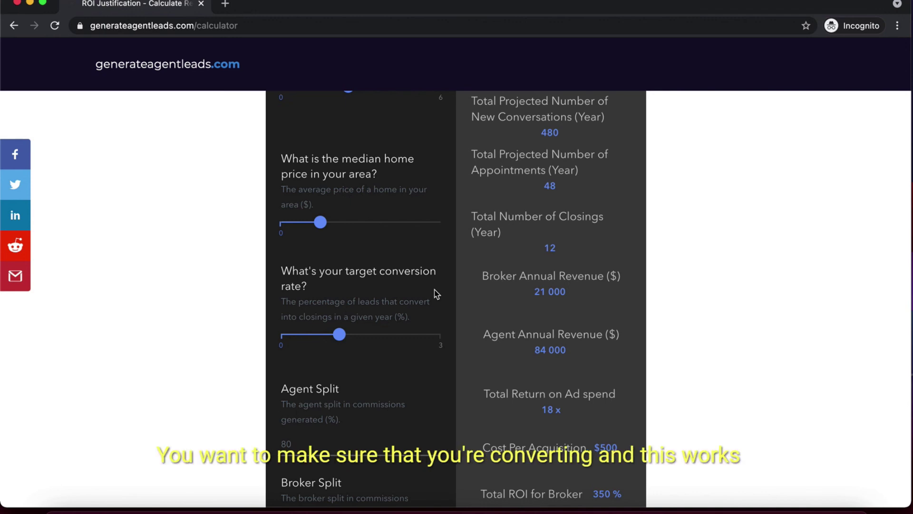
# Step: Drag the median home price slider higher with conversion at 0.75%
pyautogui.moveTo(340, 335)
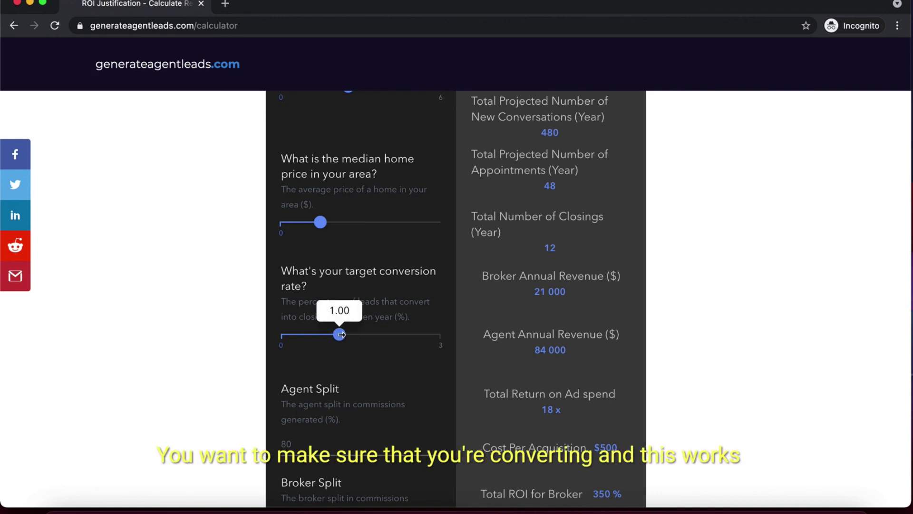
pyautogui.scroll(3, 342, 241)
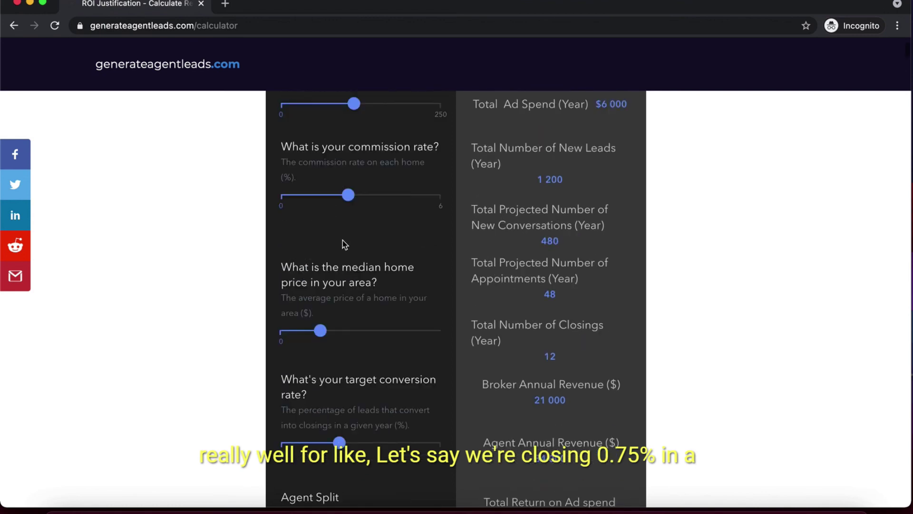
pyautogui.scroll(1, 343, 241)
pyautogui.scroll(-3, 343, 241)
pyautogui.moveTo(339, 388)
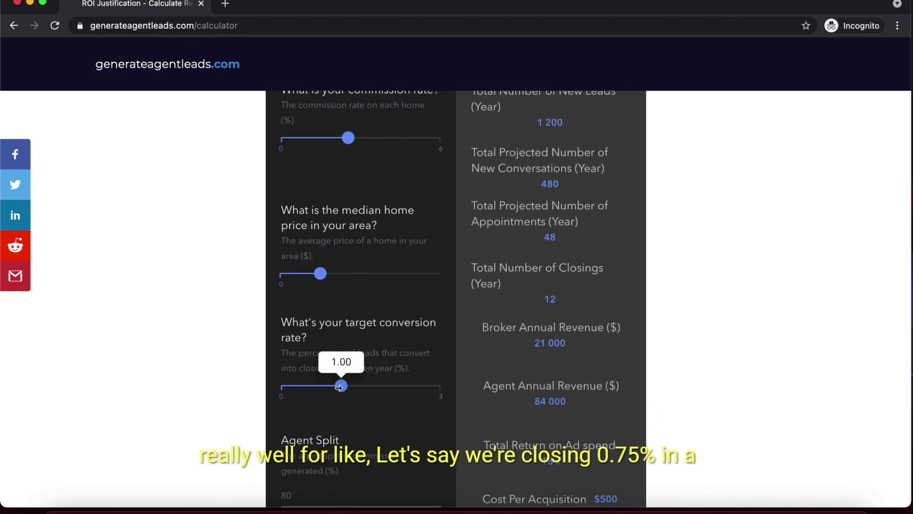
pyautogui.moveTo(339, 388); pyautogui.dragTo(393, 386)
# Step: Highlight the resulting 180 000 agent annual revenue
pyautogui.scroll(2, 341, 287)
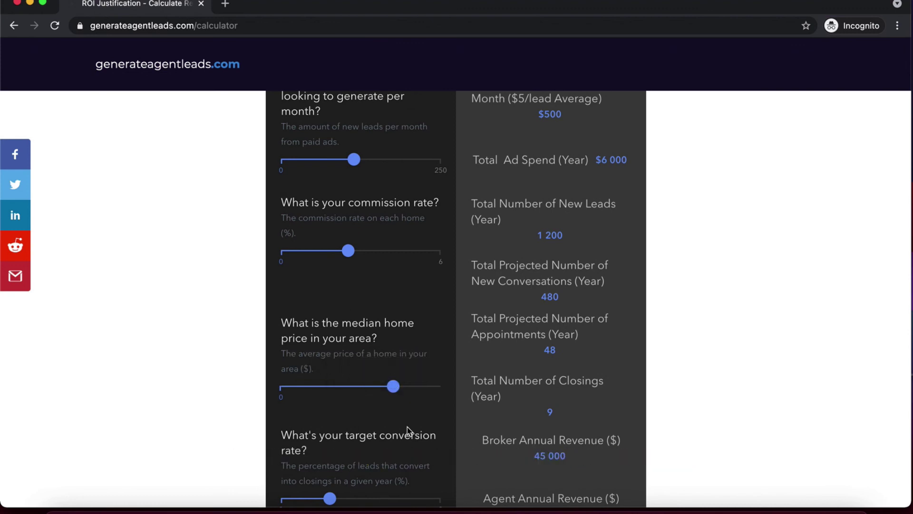
pyautogui.scroll(-2, 407, 428)
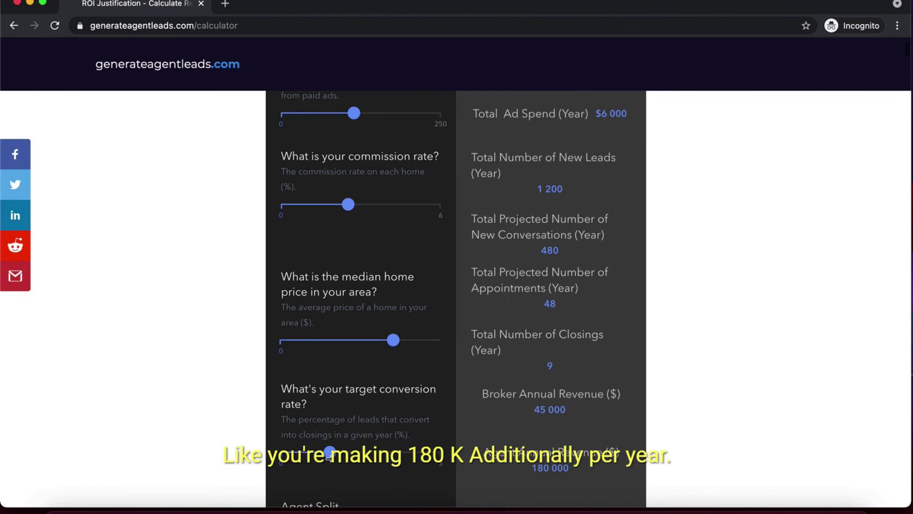
pyautogui.scroll(-2, 447, 421)
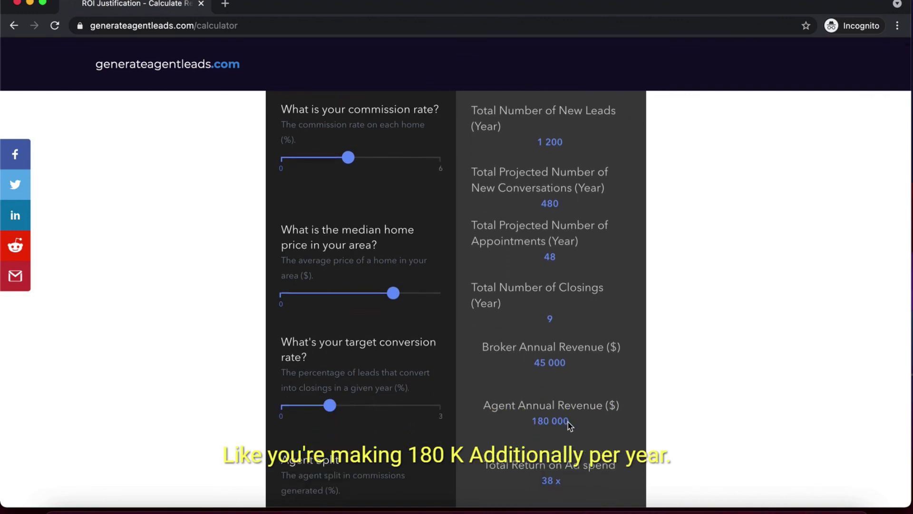
pyautogui.moveTo(570, 423); pyautogui.dragTo(532, 421)
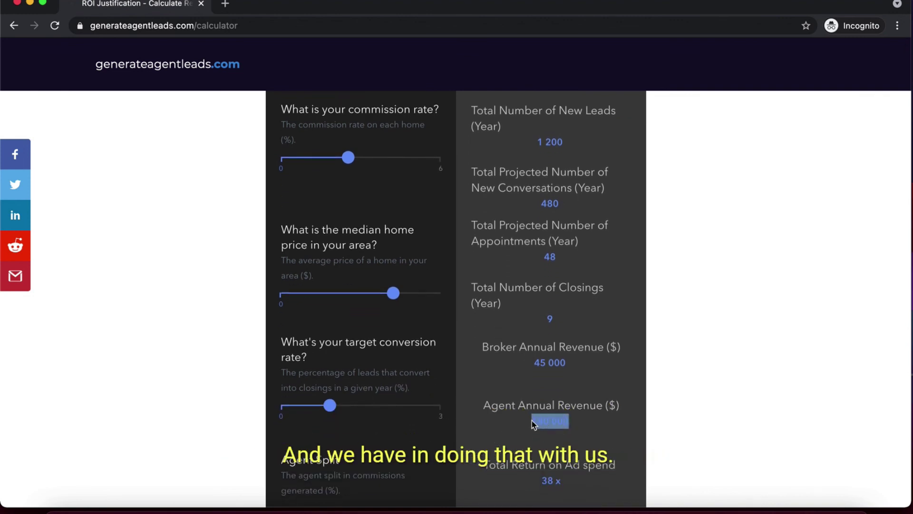
pyautogui.scroll(-1, 476, 313)
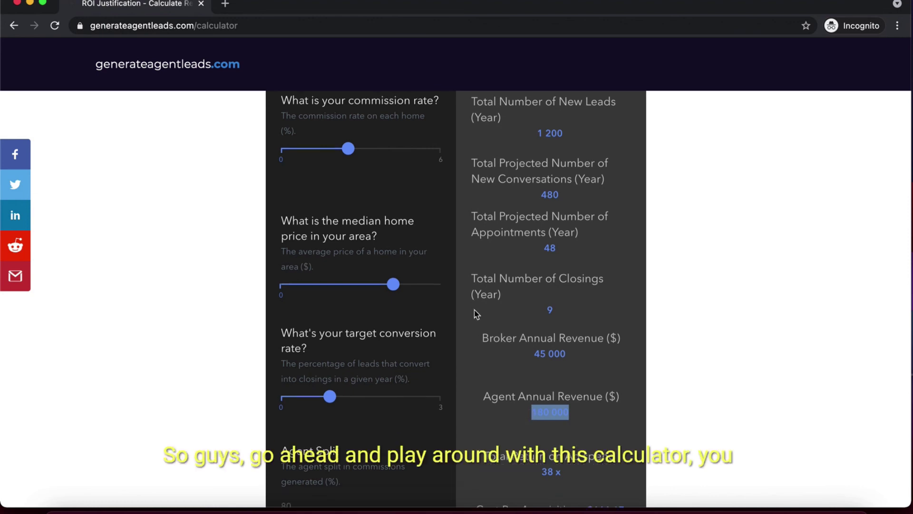
pyautogui.scroll(10, 475, 314)
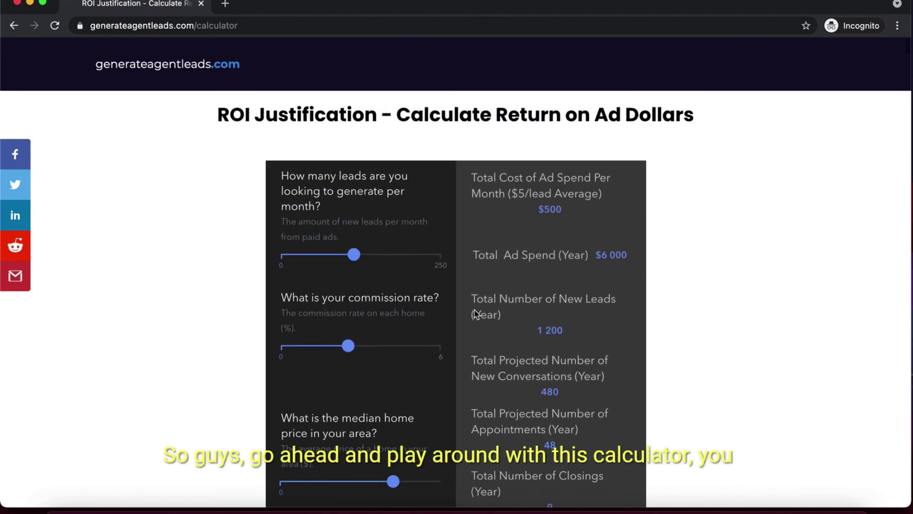